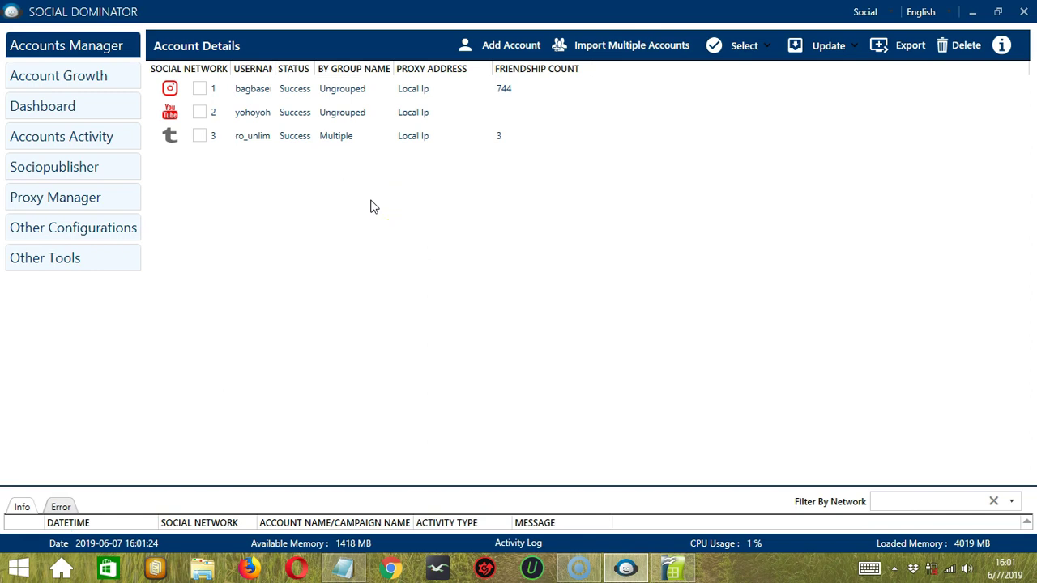
Step: Start a new account in Socinator and choose LinkedIn as its social network
{"action": "left_click", "coordinate": [511, 46]}
{"action": "left_click", "coordinate": [645, 219]}
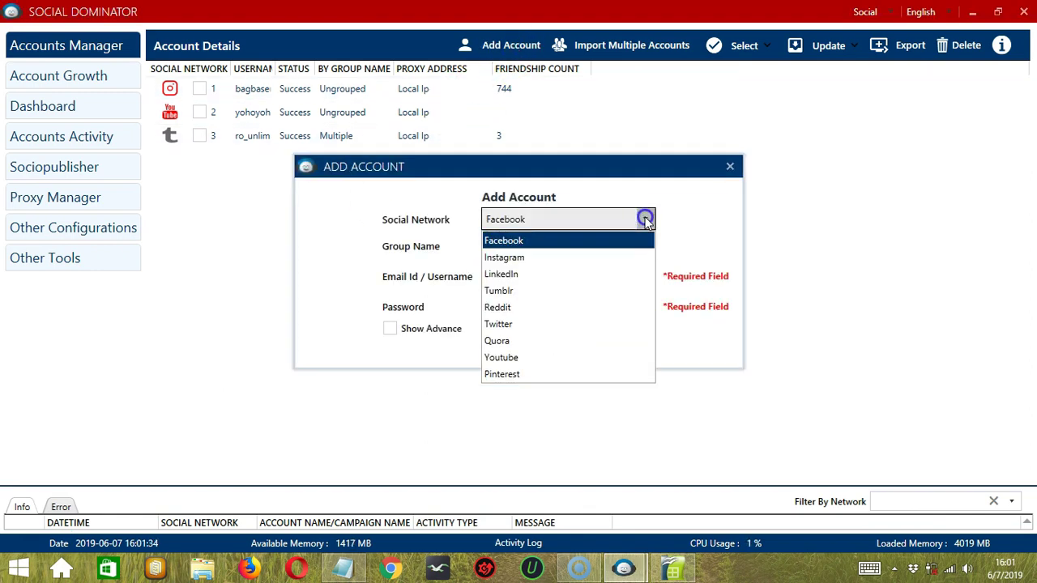
{"action": "left_click", "coordinate": [548, 273]}
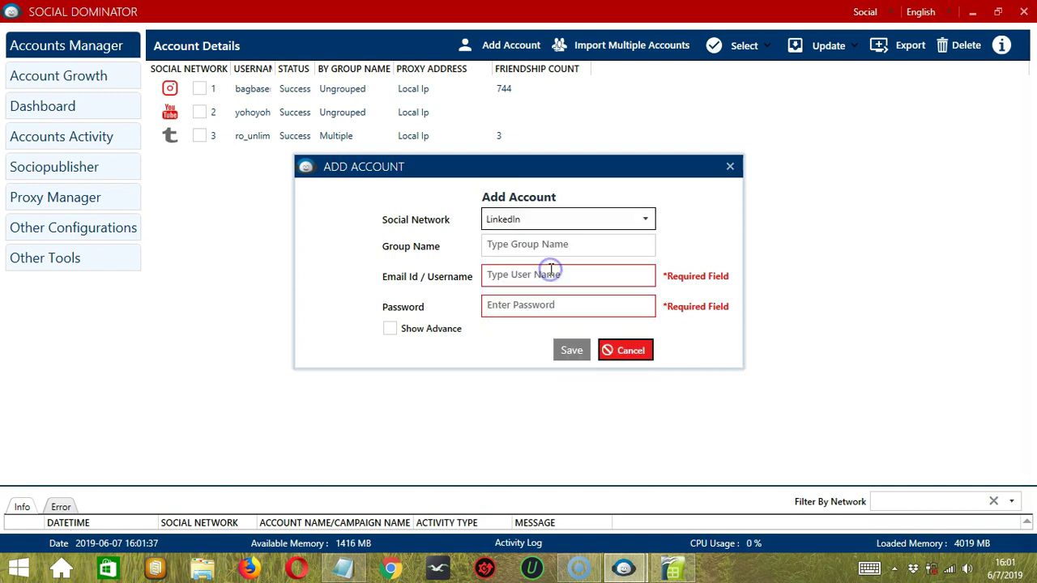
{"action": "left_click", "coordinate": [497, 248]}
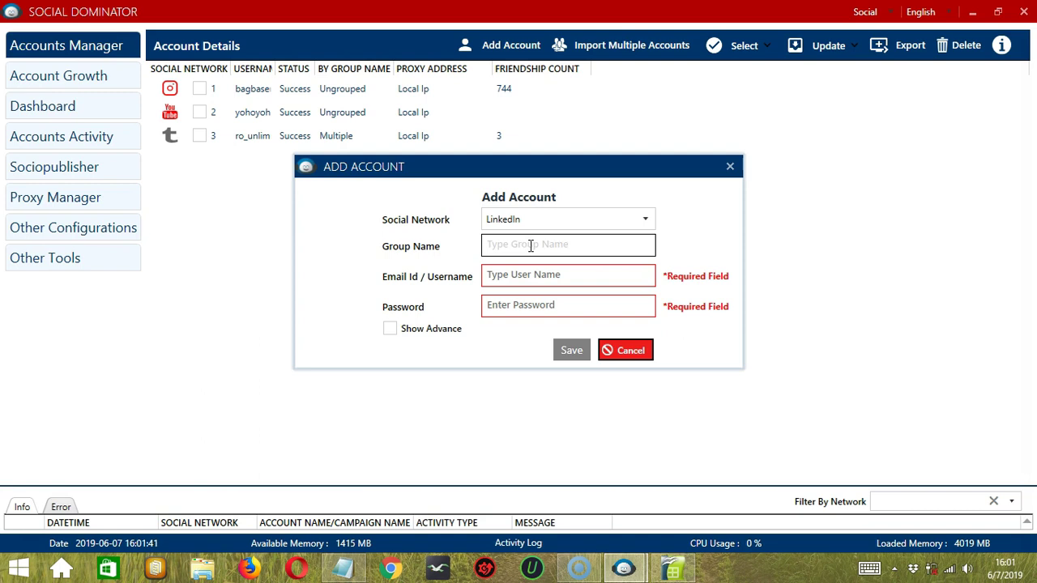
{"action": "left_click", "coordinate": [517, 244]}
{"action": "mouse_move", "coordinate": [517, 244]}
{"action": "left_mouse_down"}
{"action": "mouse_move", "coordinate": [558, 248]}
{"action": "mouse_move", "coordinate": [534, 261]}
{"action": "left_mouse_up"}
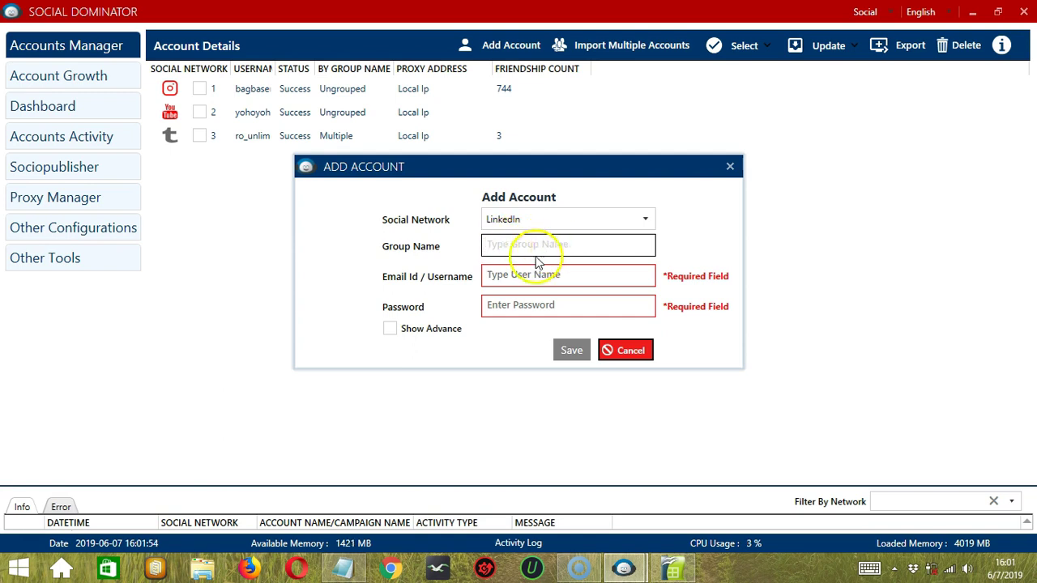
Step: Enter the LinkedIn login email and password, then reveal the advanced proxy fields
{"action": "left_click", "coordinate": [521, 276]}
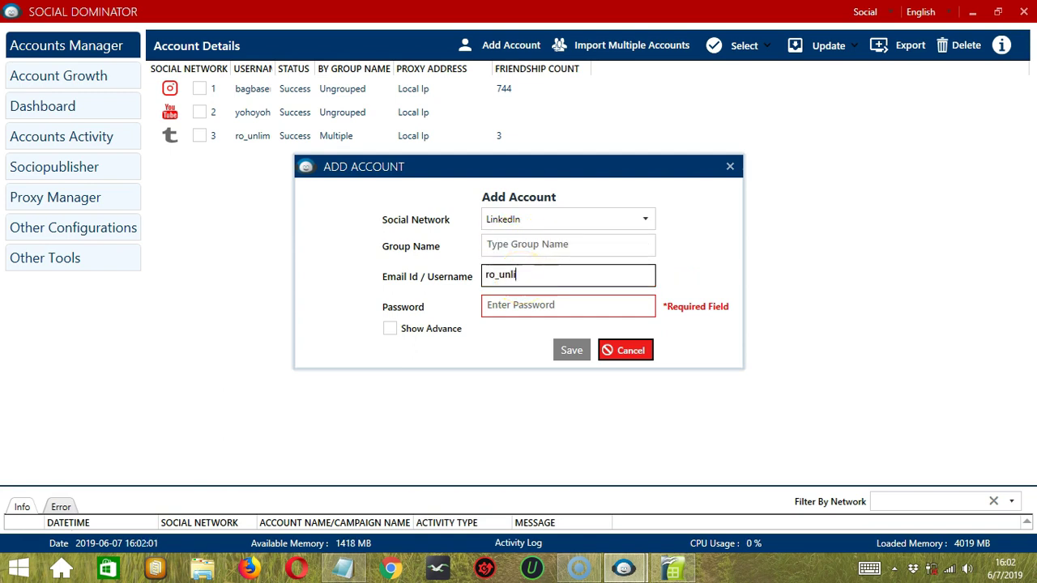
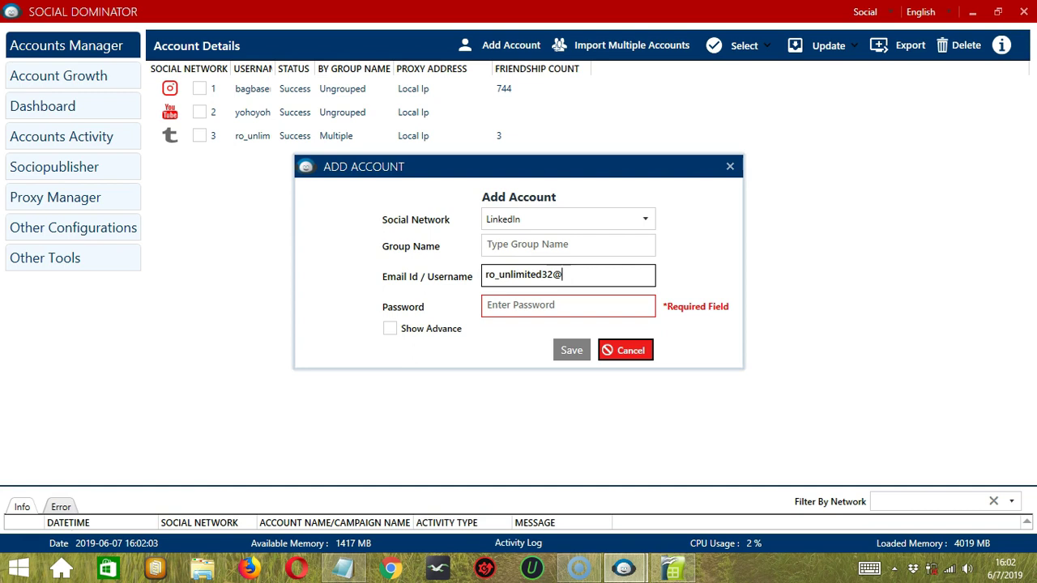
{"action": "left_click", "coordinate": [533, 308]}
{"action": "type", "text": "***"}
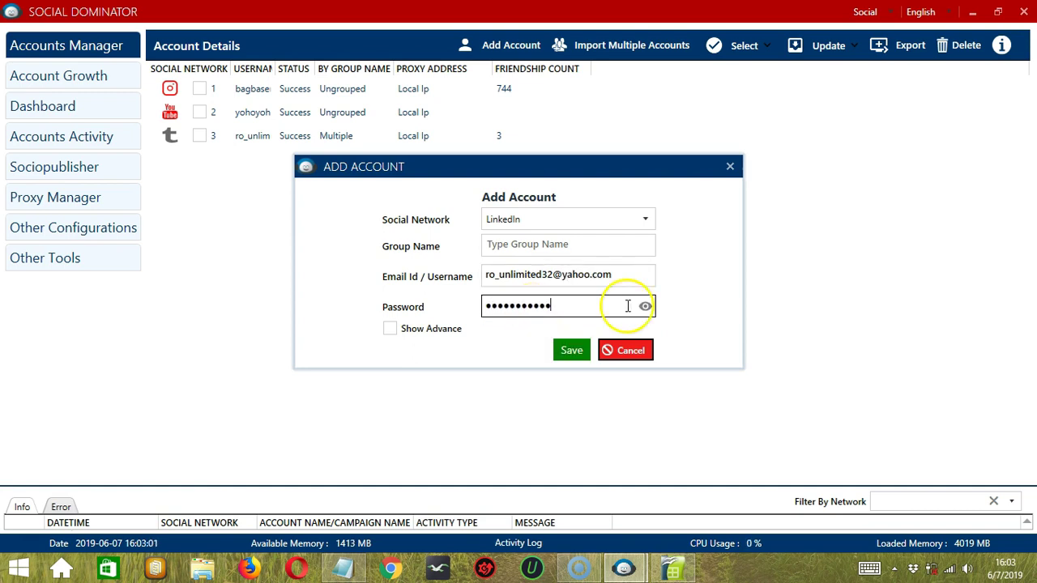
{"action": "left_click_drag", "start_coordinate": [625, 304], "coordinate": [651, 312]}
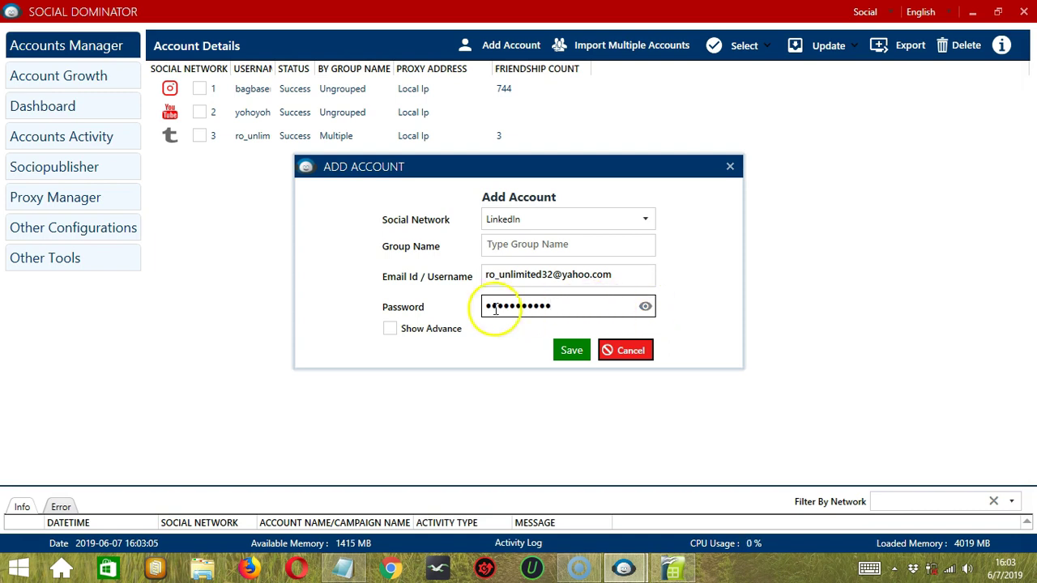
{"action": "left_click", "coordinate": [390, 329]}
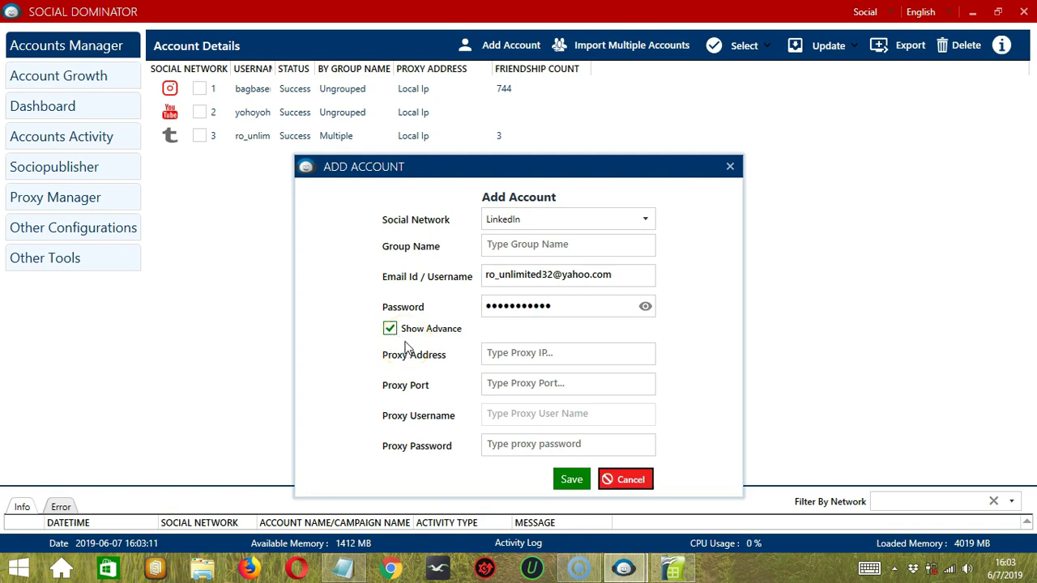
Step: Hide the proxy fields again and save the LinkedIn account
{"action": "left_click", "coordinate": [391, 329]}
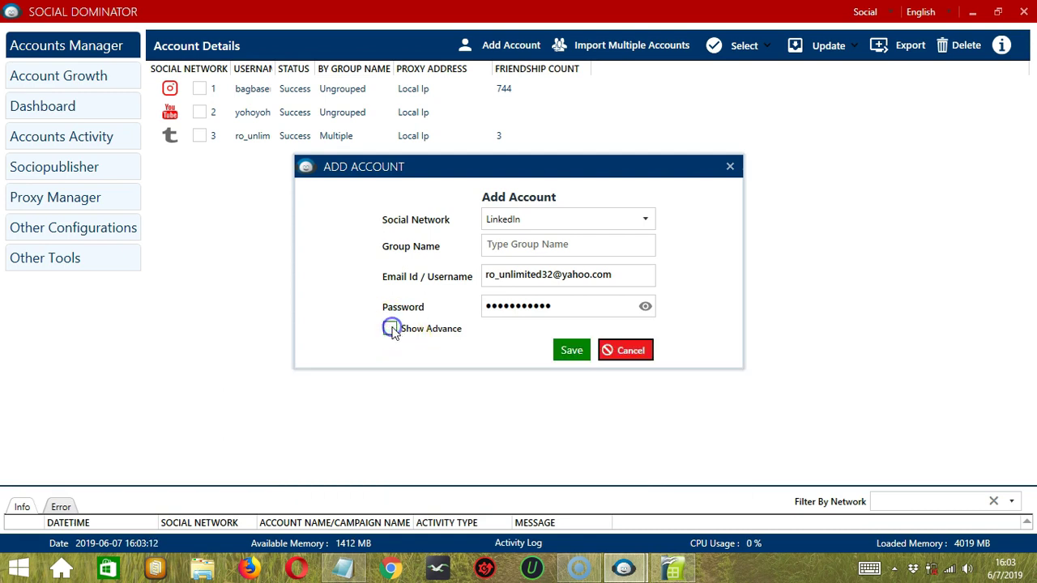
{"action": "left_click", "coordinate": [572, 353]}
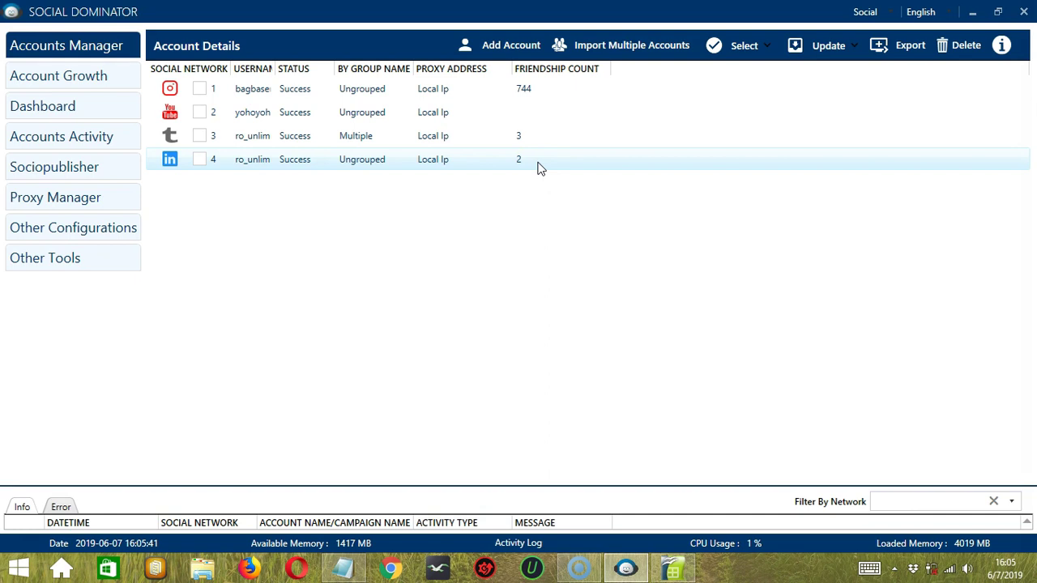
{"action": "right_click", "coordinate": [248, 171]}
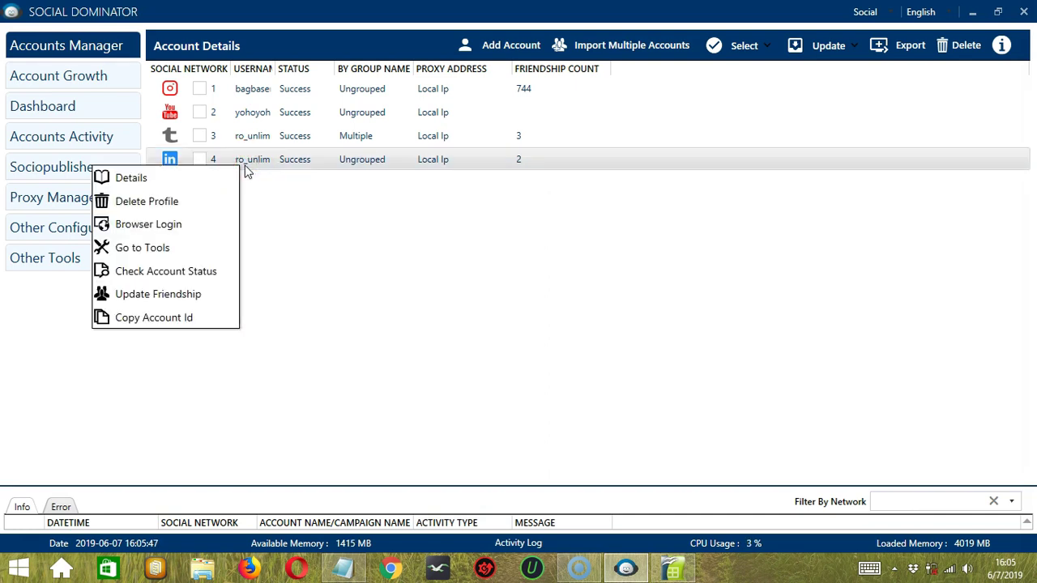
{"action": "left_click", "coordinate": [186, 179]}
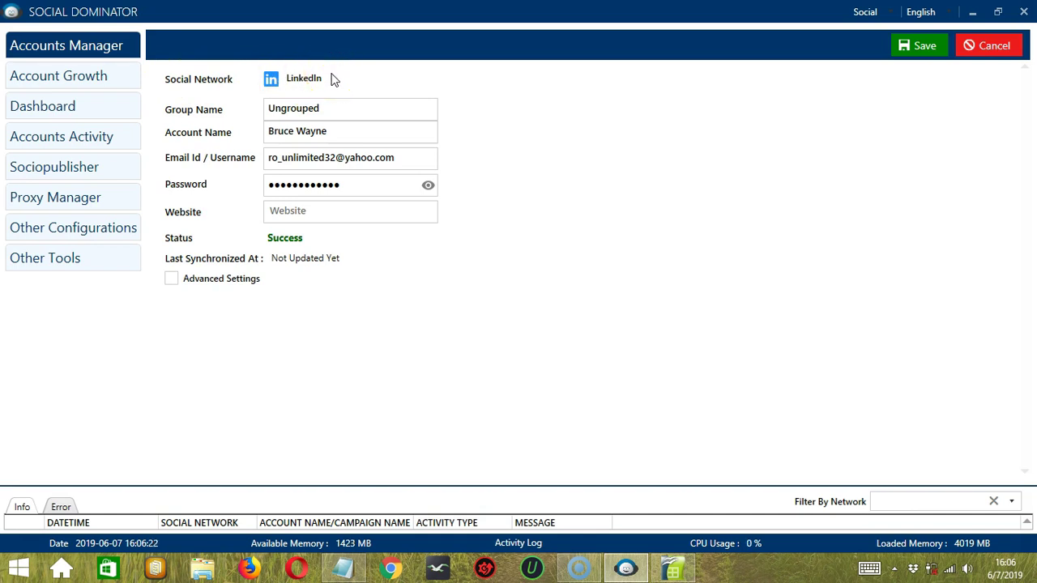
{"action": "left_click", "coordinate": [331, 106]}
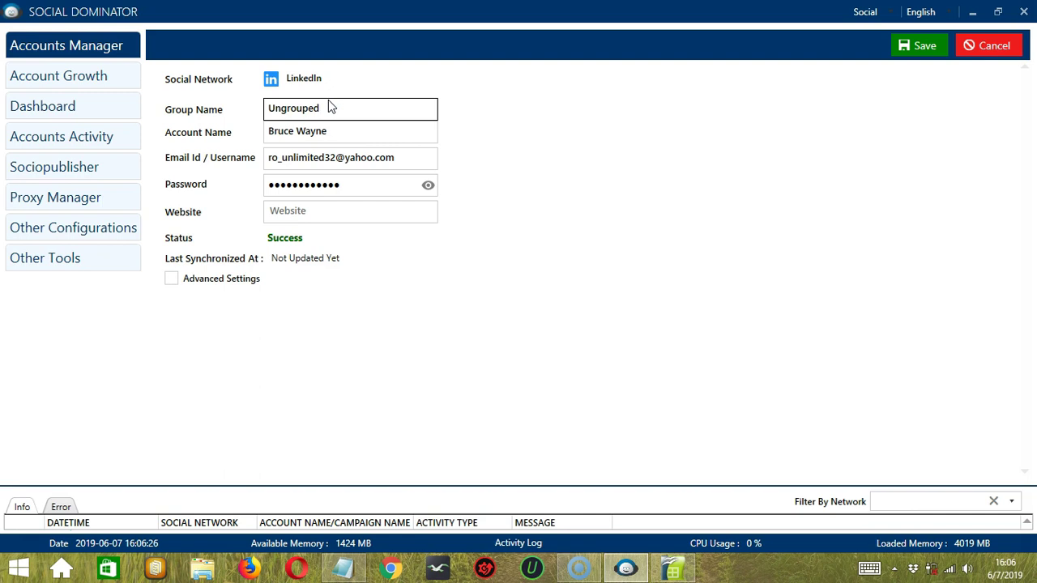
{"action": "left_click", "coordinate": [331, 106]}
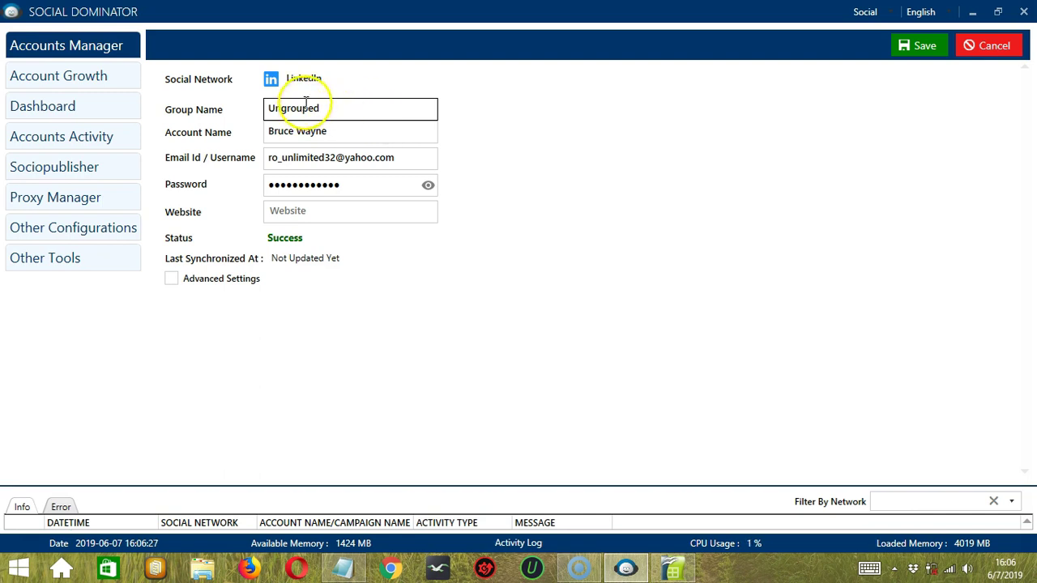
{"action": "left_click", "coordinate": [350, 130]}
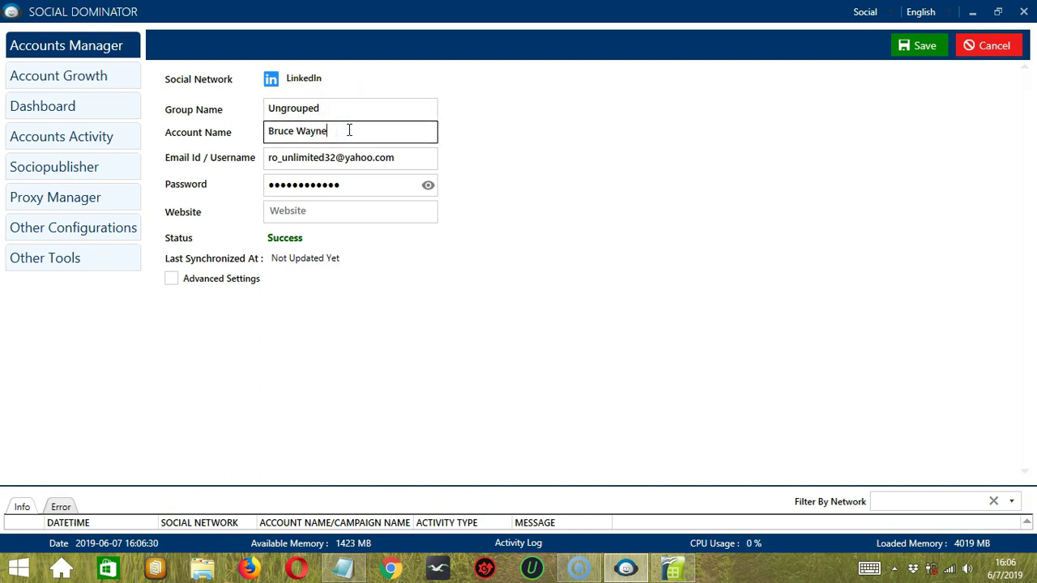
{"action": "left_click", "coordinate": [403, 157]}
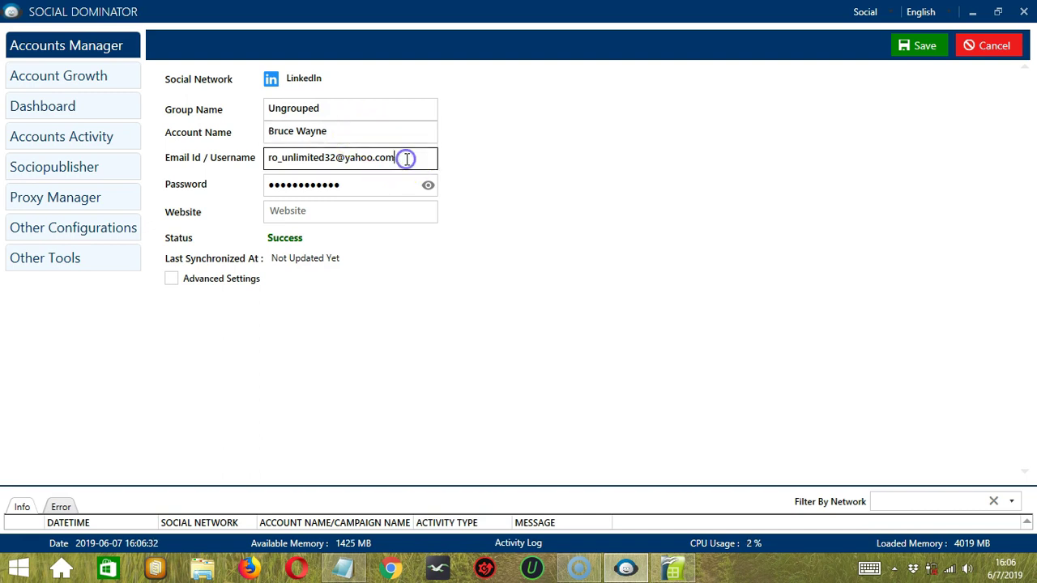
{"action": "left_click", "coordinate": [332, 211]}
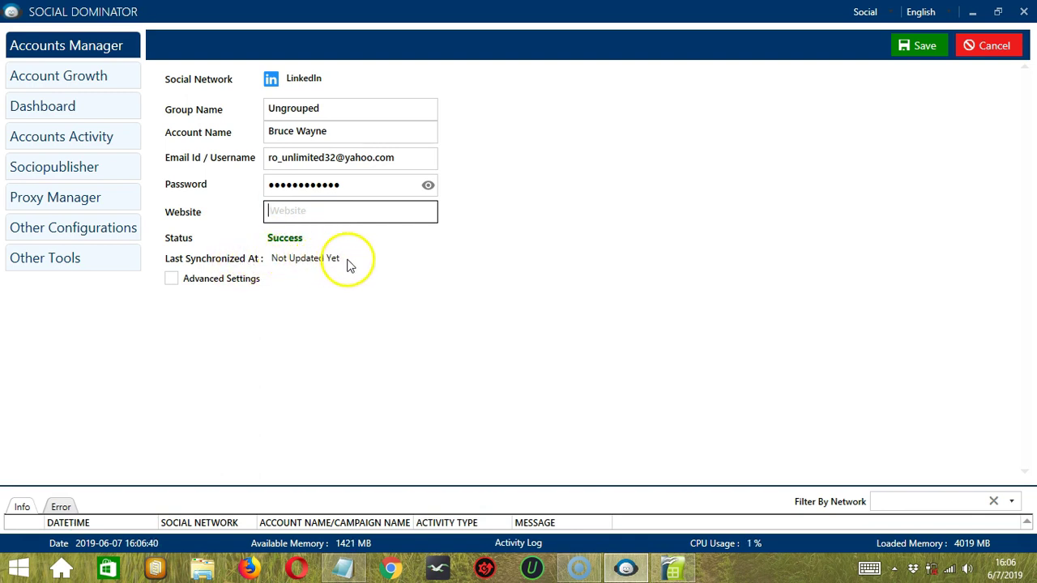
{"action": "left_click", "coordinate": [171, 279]}
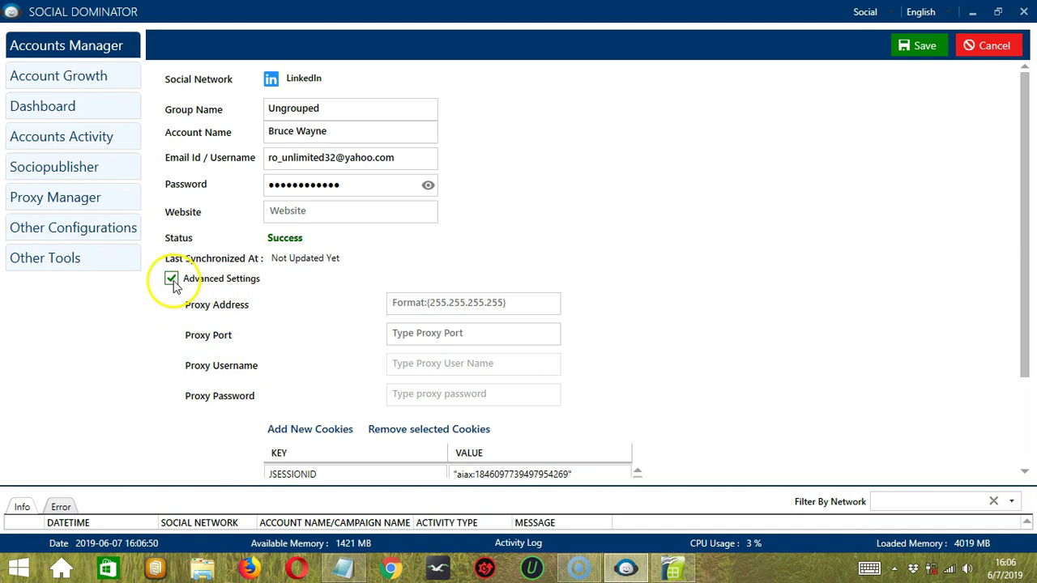
{"action": "left_click", "coordinate": [171, 279]}
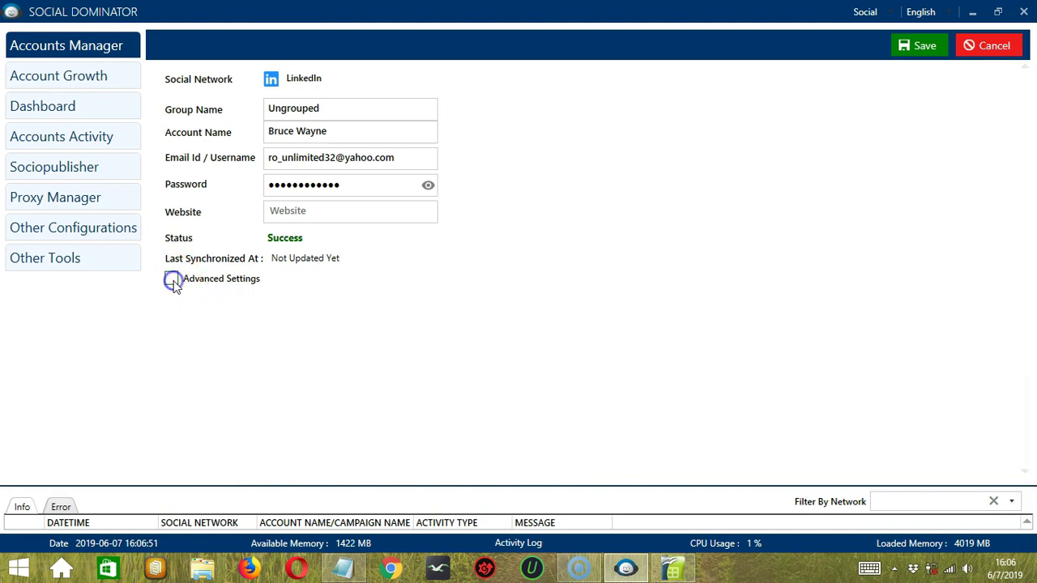
{"action": "left_click", "coordinate": [922, 45]}
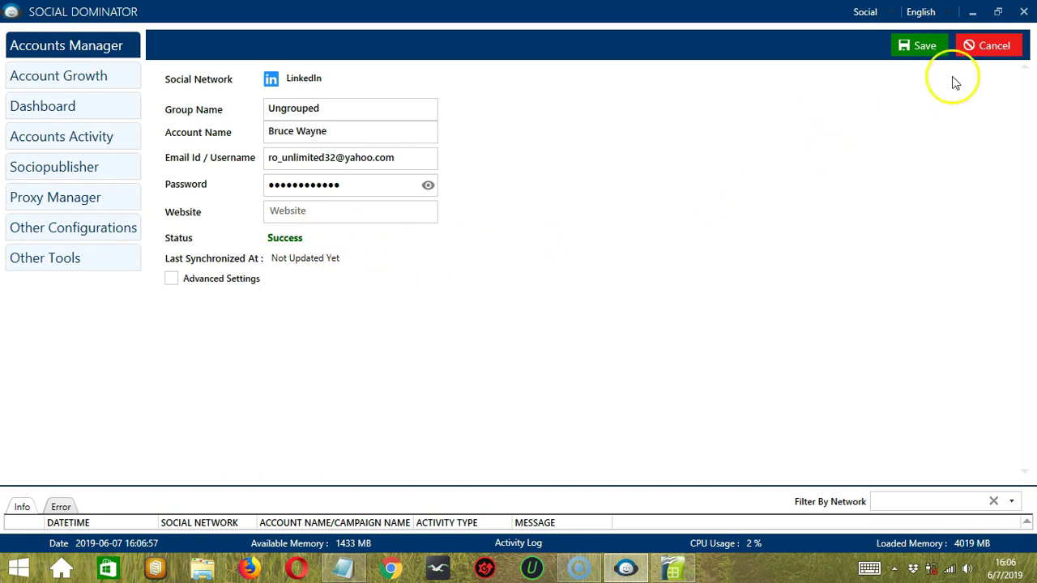
{"action": "left_click", "coordinate": [991, 45]}
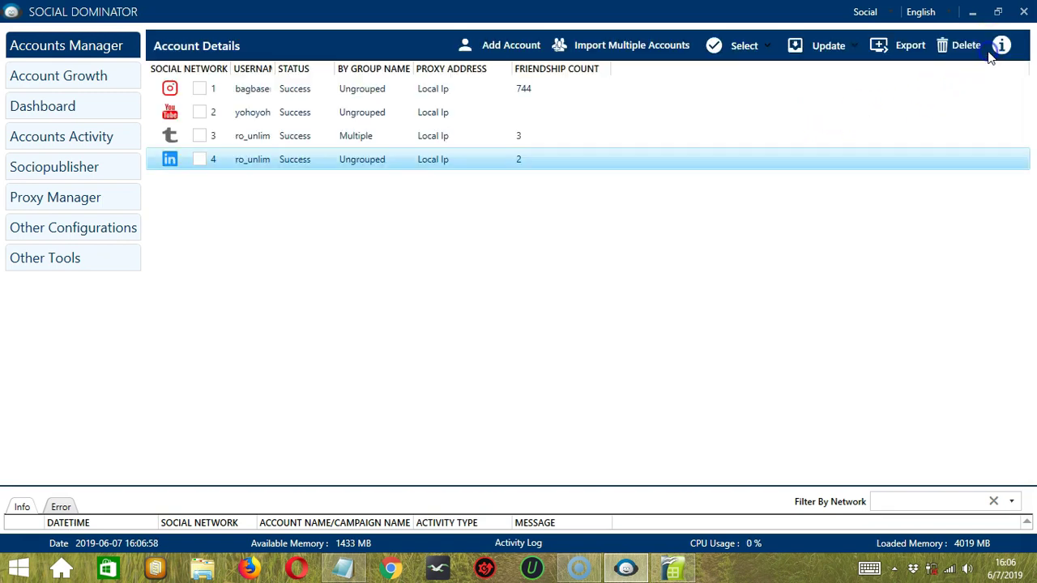
{"action": "right_click", "coordinate": [239, 163]}
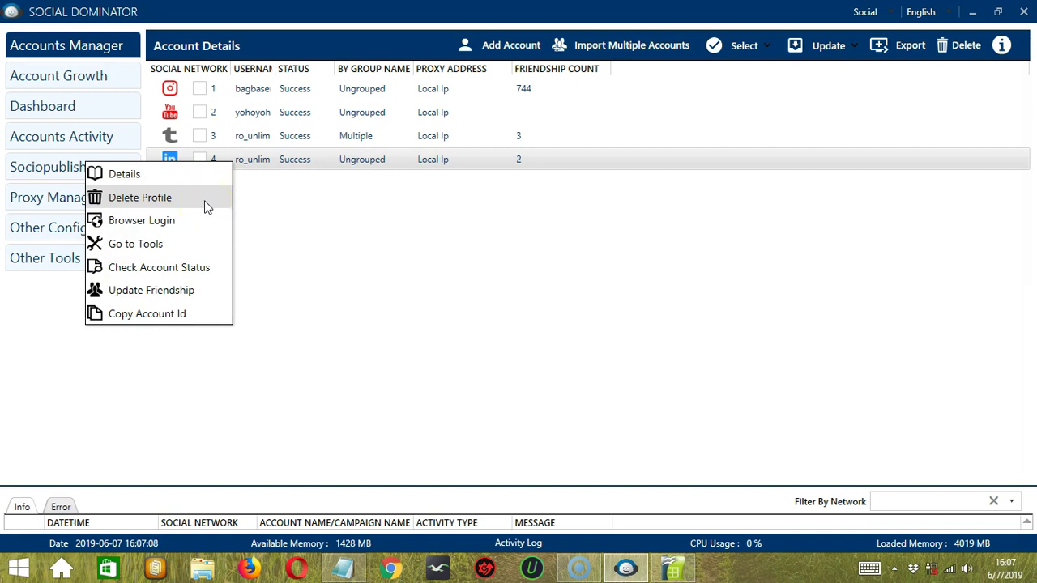
{"action": "left_click", "coordinate": [185, 224]}
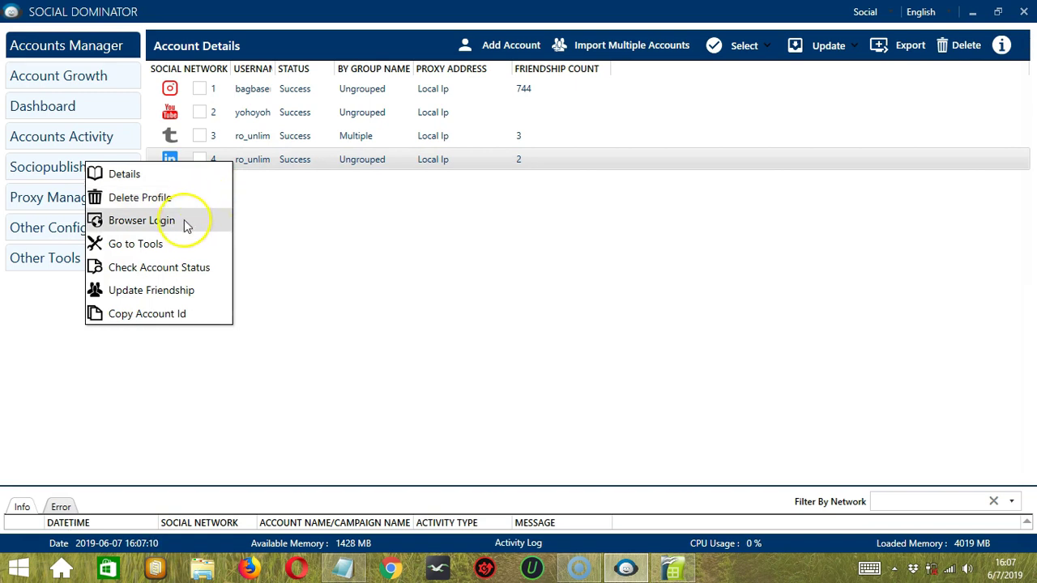
{"action": "left_click", "coordinate": [184, 219]}
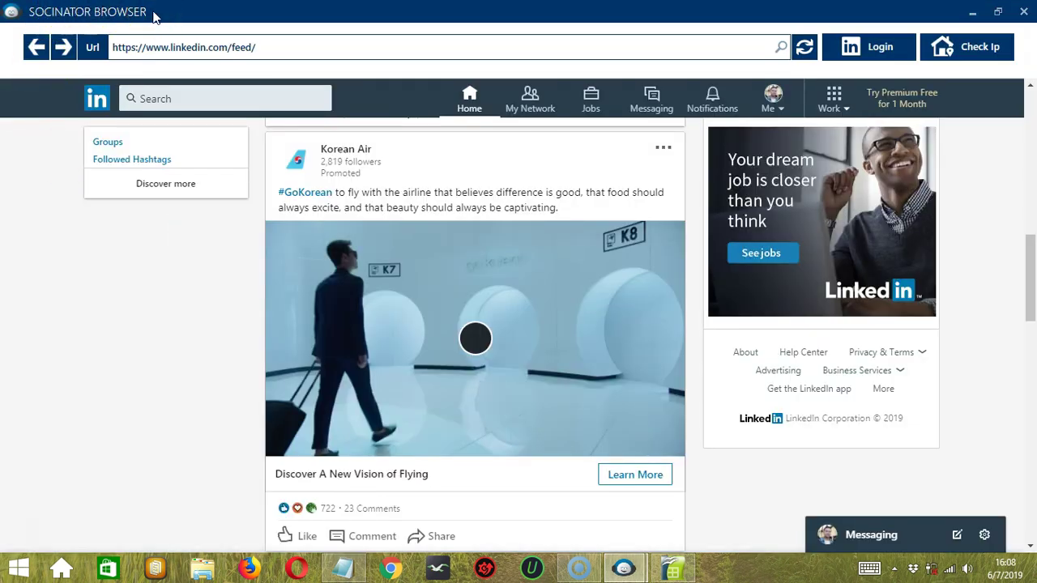
{"action": "left_click", "coordinate": [270, 47]}
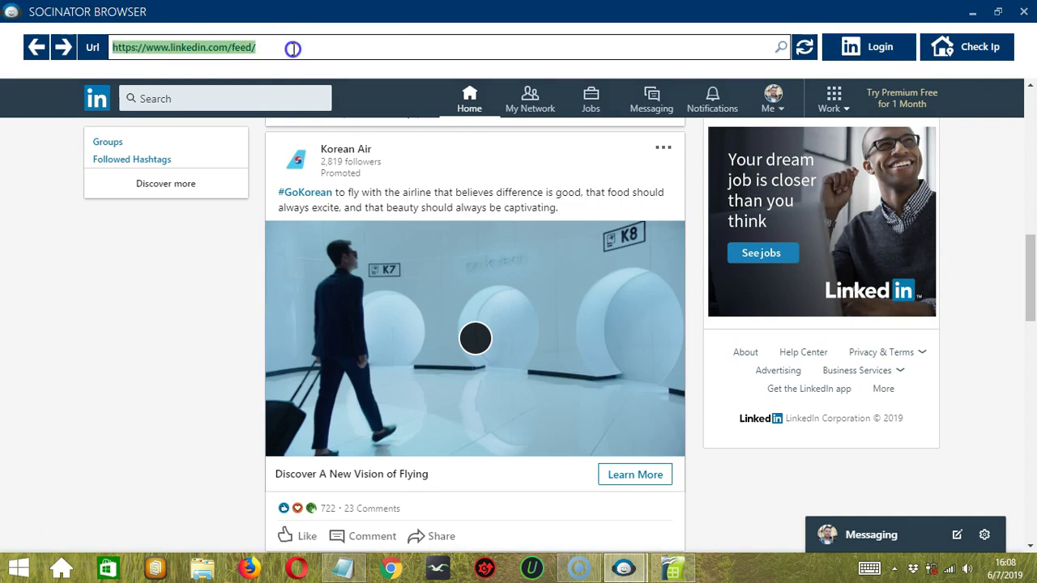
{"action": "left_click", "coordinate": [293, 48]}
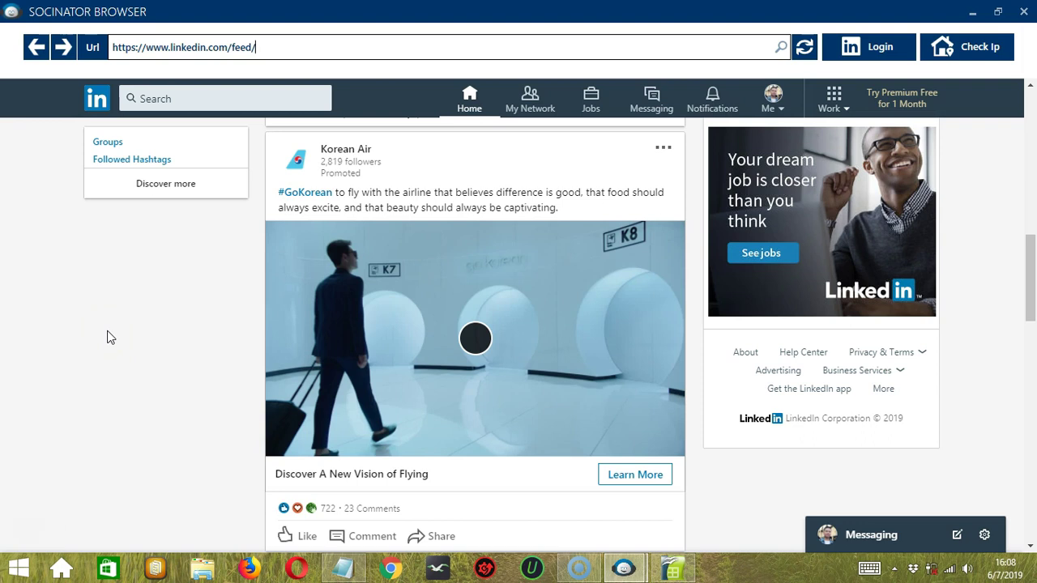
{"action": "left_click", "coordinate": [192, 305]}
Step: Open the LinkedIn account's automation tools, then return to the Accounts Manager
{"action": "left_click", "coordinate": [1022, 12]}
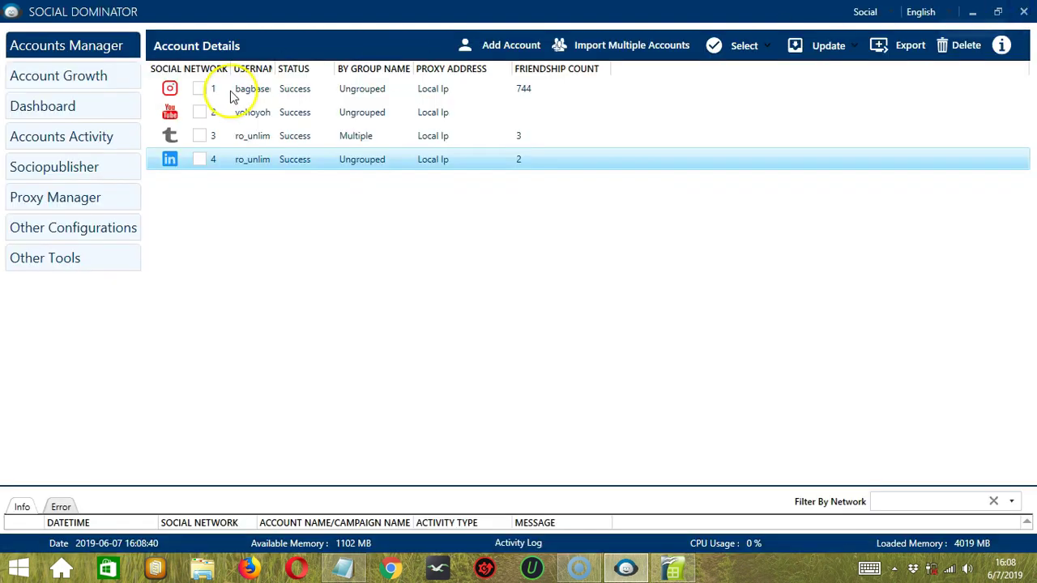
{"action": "right_click", "coordinate": [253, 161]}
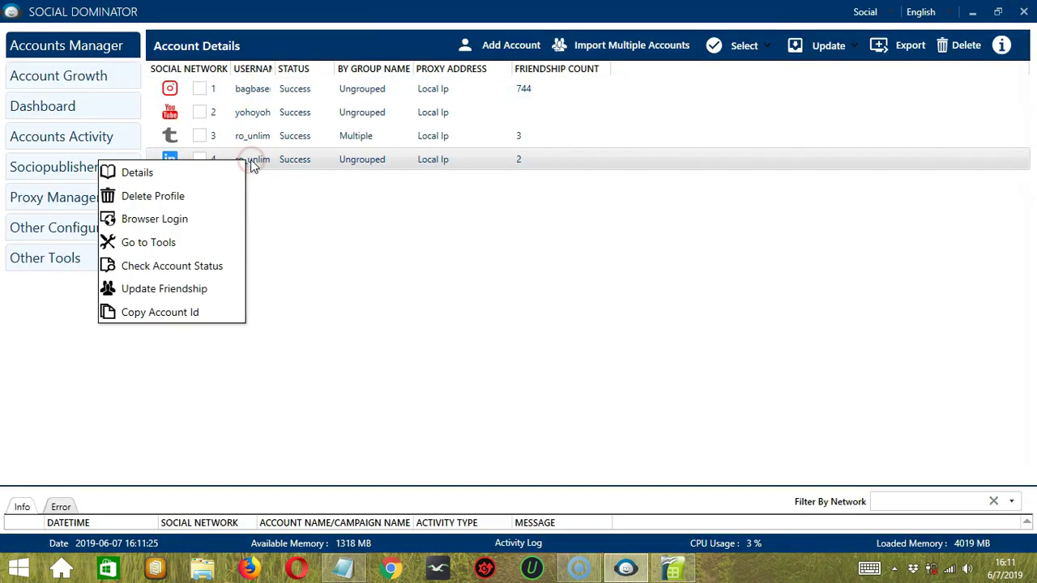
{"action": "left_click", "coordinate": [205, 241]}
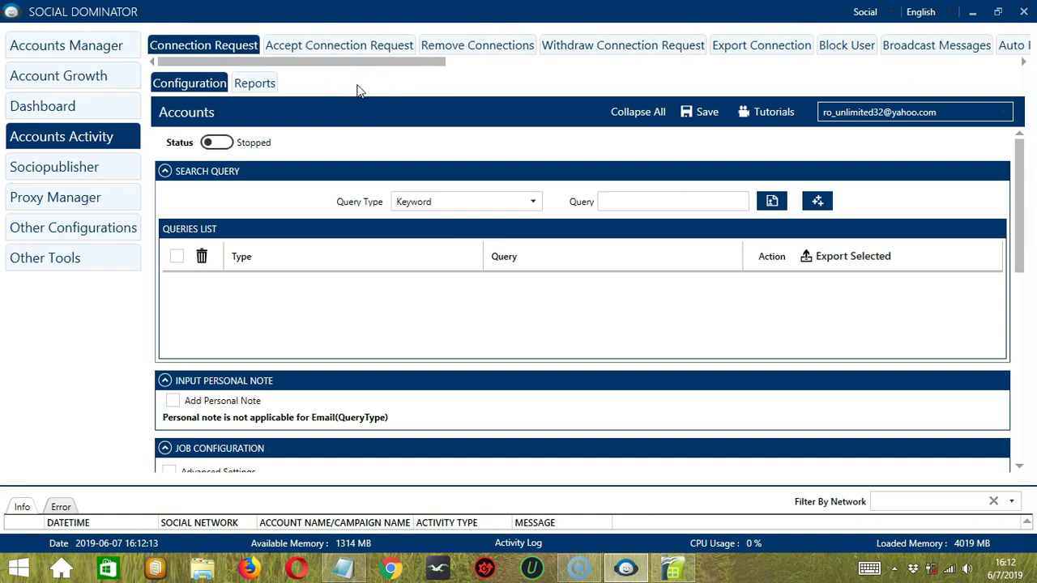
{"action": "left_click", "coordinate": [113, 45]}
Step: Check the LinkedIn account's status, update its friendship count, and copy its account ID
{"action": "right_click", "coordinate": [253, 162]}
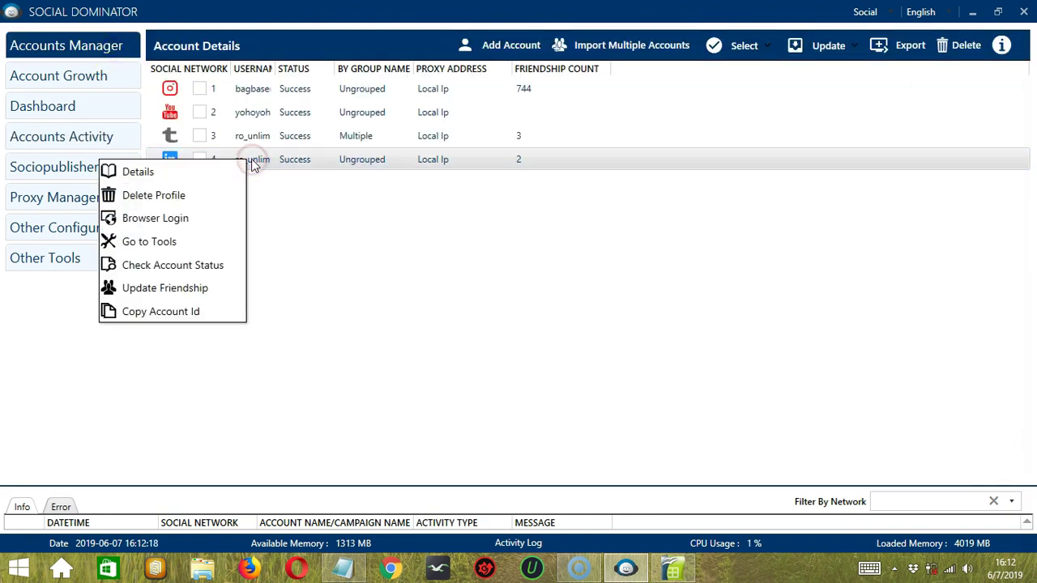
{"action": "left_click", "coordinate": [215, 266]}
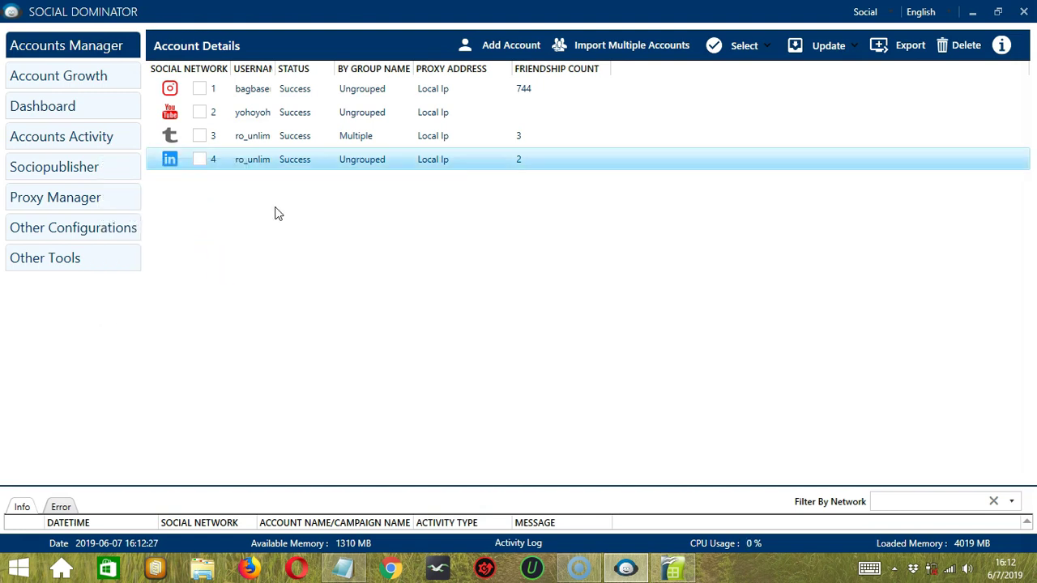
{"action": "right_click", "coordinate": [248, 159]}
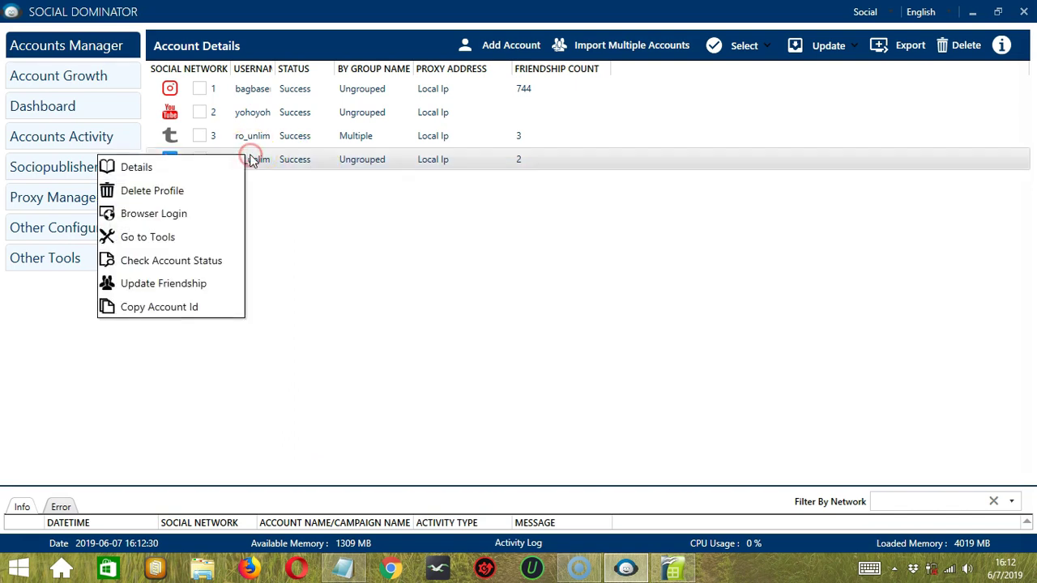
{"action": "left_click", "coordinate": [198, 288]}
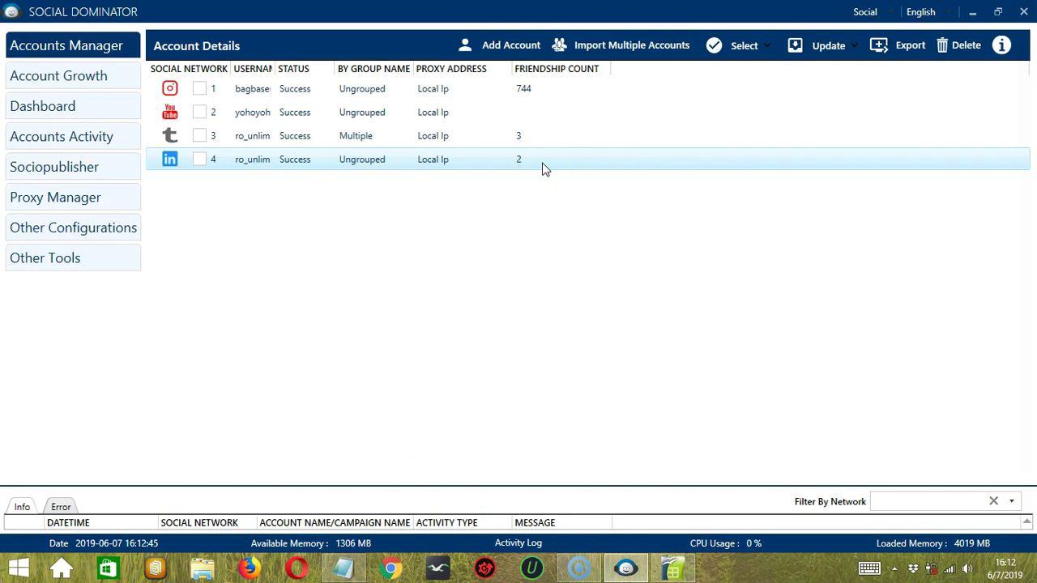
{"action": "right_click", "coordinate": [258, 159]}
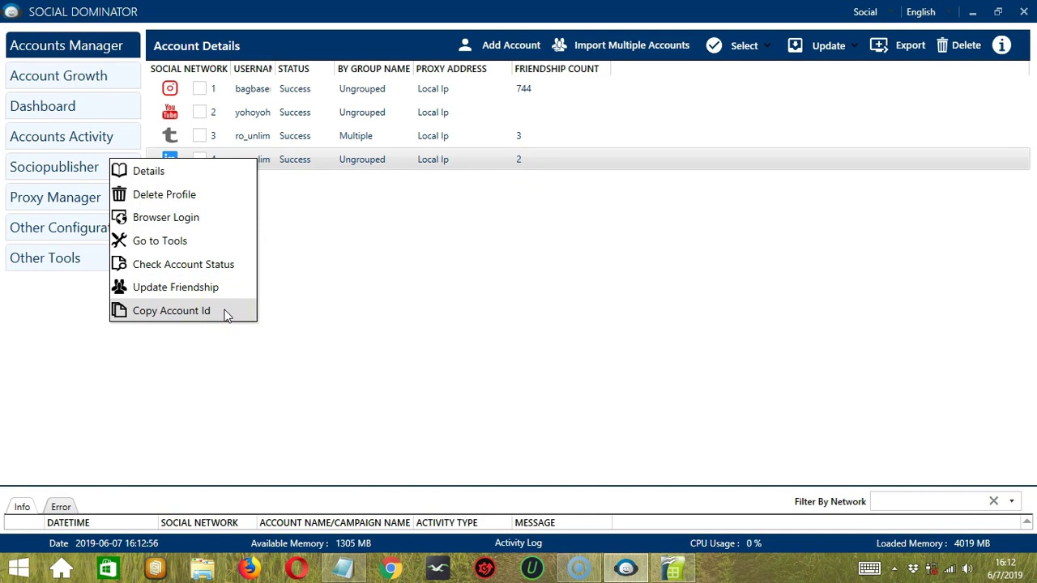
{"action": "left_click", "coordinate": [225, 311]}
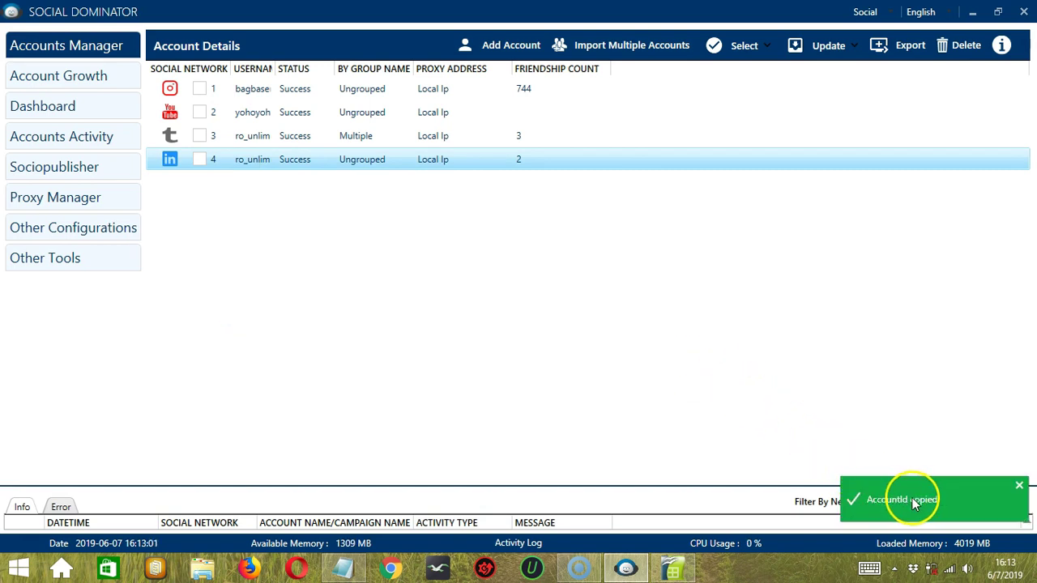
{"action": "left_click", "coordinate": [285, 159]}
Step: Delete the LinkedIn profile, confirming with Delete Anyways
{"action": "right_click", "coordinate": [263, 160]}
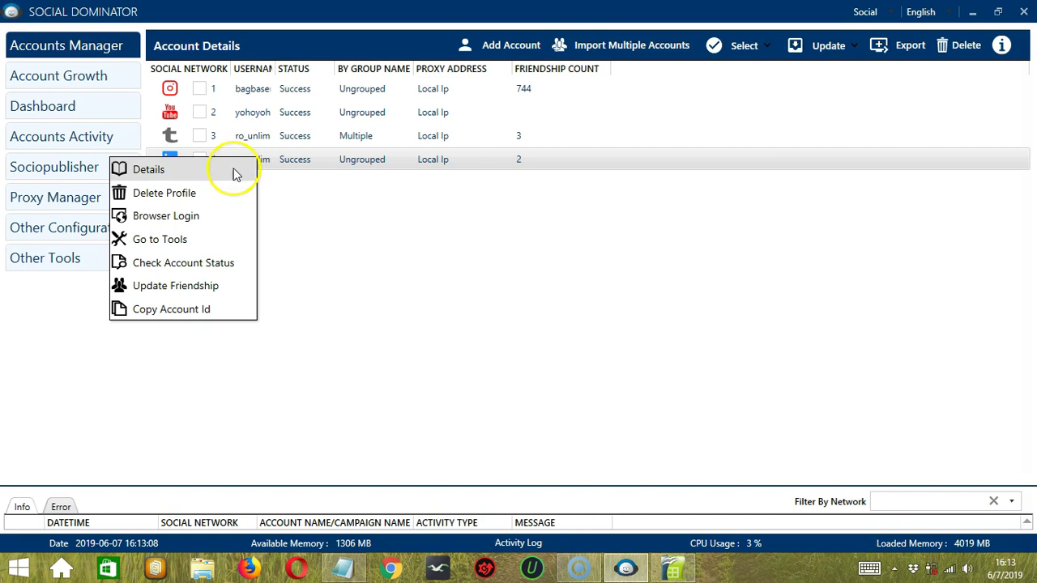
{"action": "left_click", "coordinate": [229, 192]}
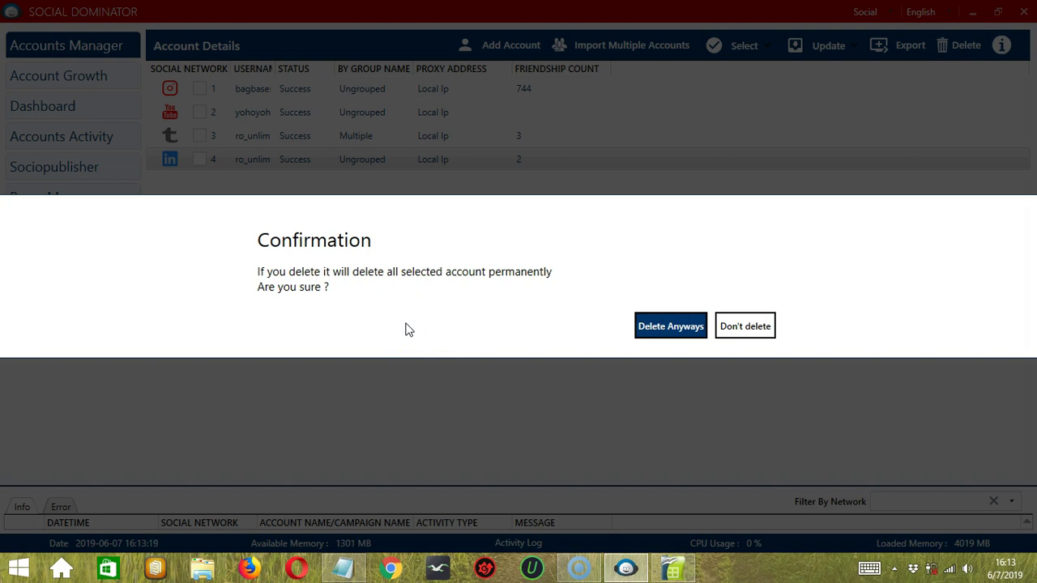
{"action": "left_click", "coordinate": [670, 325]}
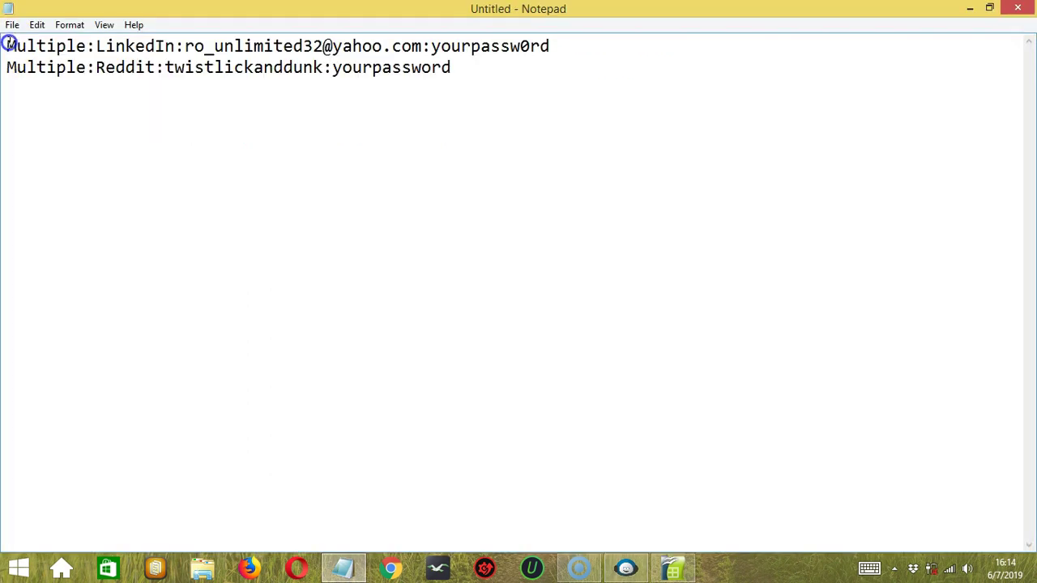
Step: In Notepad, highlight line one's group Multiple, network LinkedIn and the account's user name
{"action": "left_click_drag", "start_coordinate": [18, 46], "coordinate": [85, 46]}
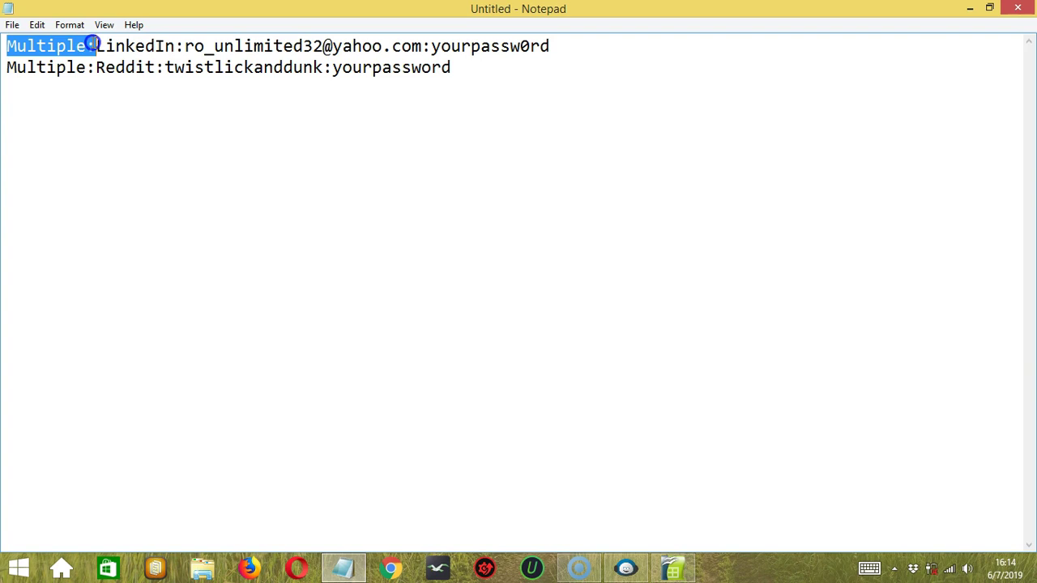
{"action": "left_click_drag", "start_coordinate": [92, 44], "coordinate": [172, 46]}
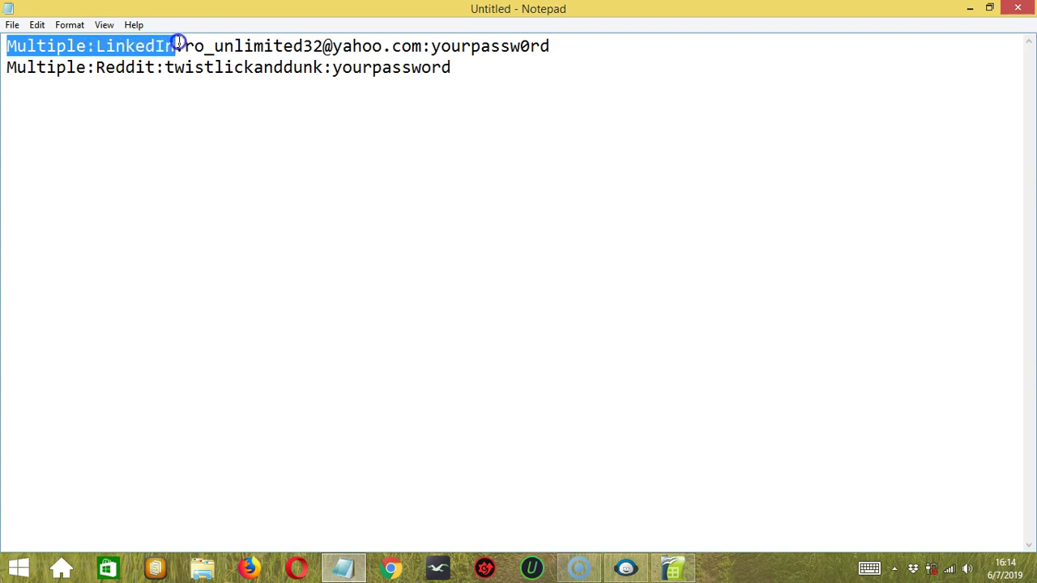
{"action": "left_click_drag", "start_coordinate": [183, 44], "coordinate": [426, 54]}
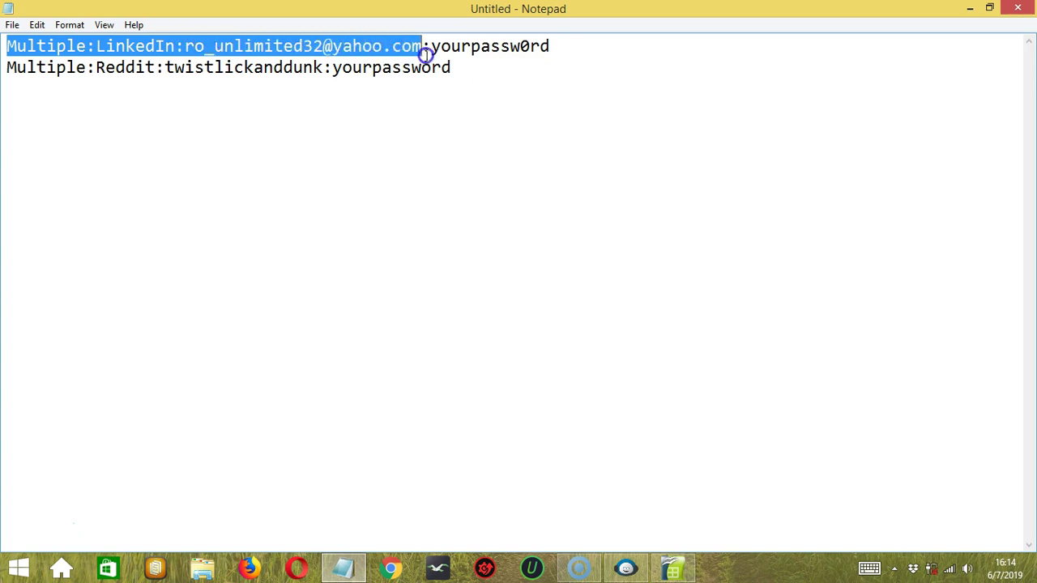
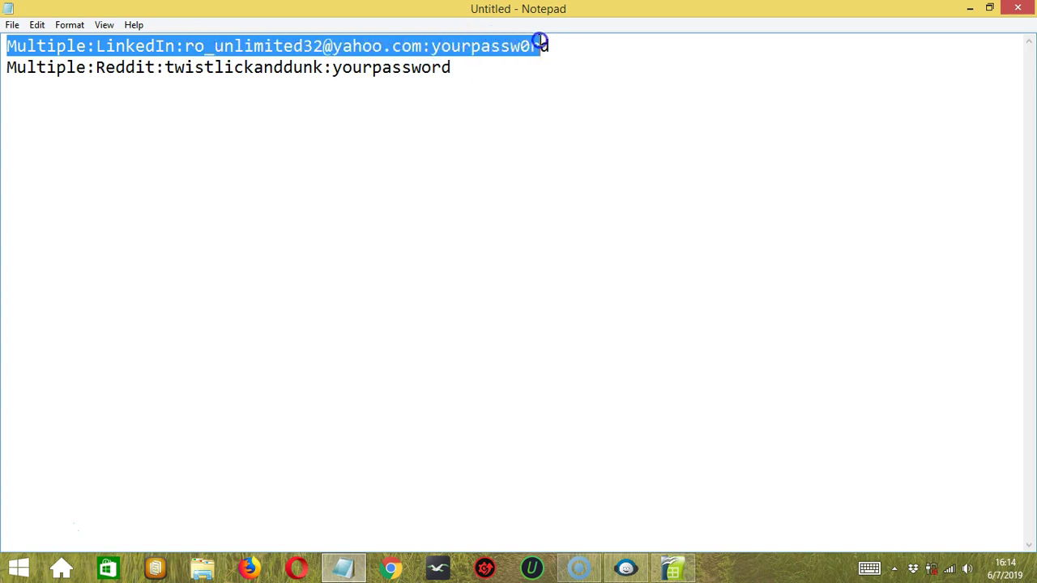
Step: Open Notepad's File menu to reach Save As for the LinkedIn and Reddit account list
{"action": "key", "text": "alt"}
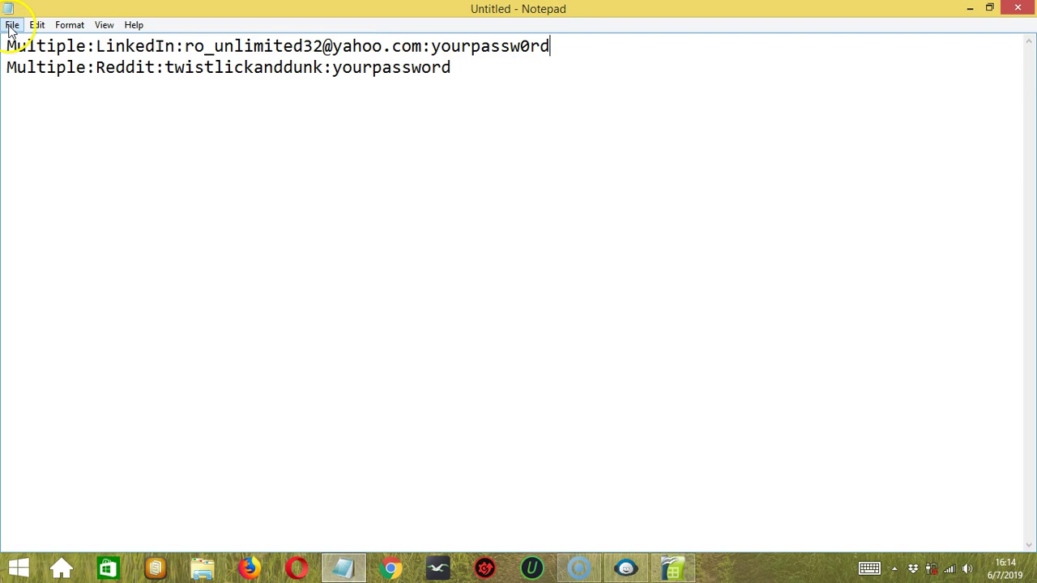
{"action": "left_click", "coordinate": [12, 26]}
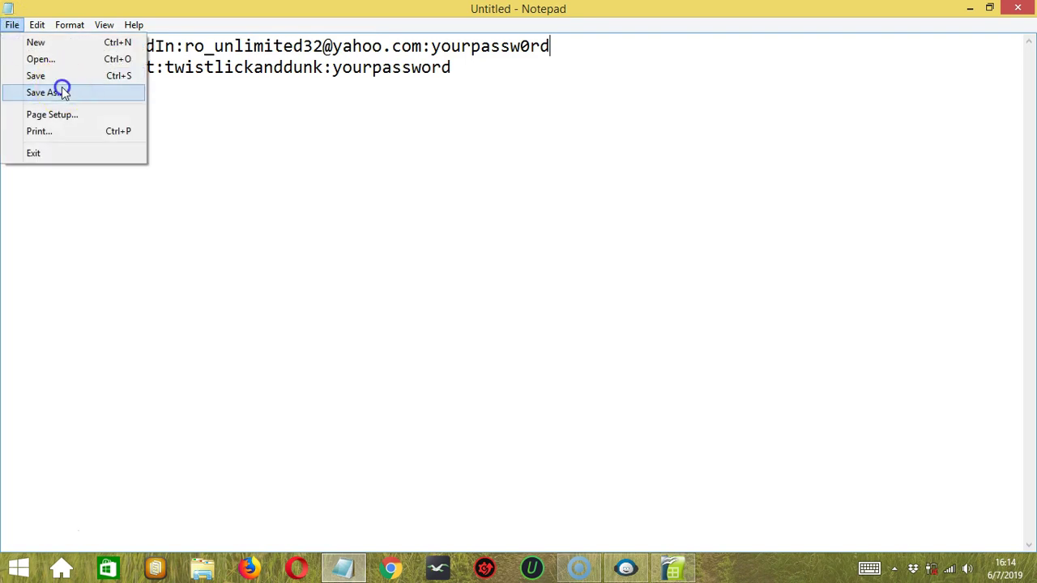
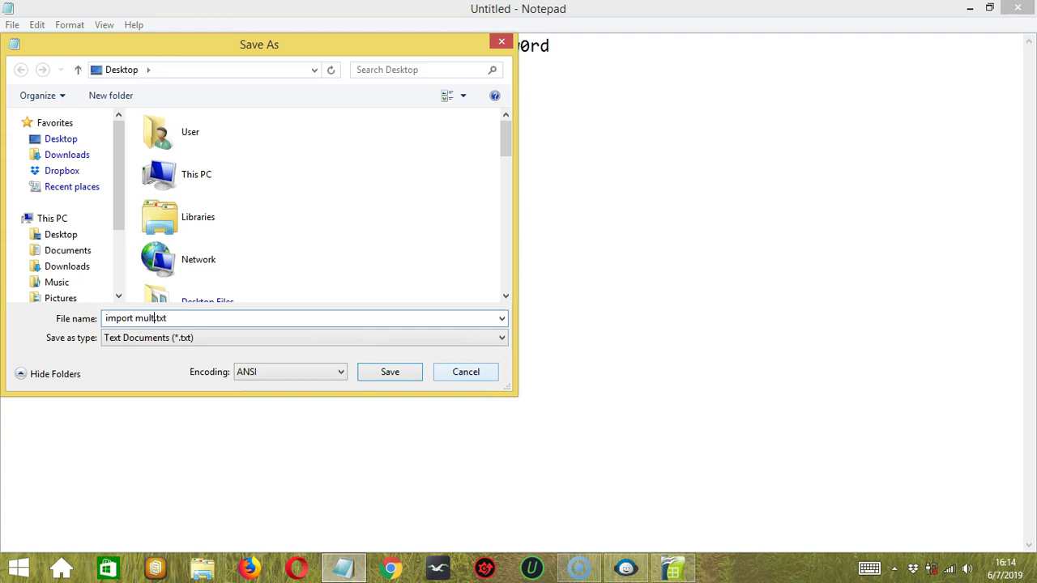
Step: Save both account lines as import multiple.txt, then delete the Reddit account line
{"action": "type", "text": "le"}
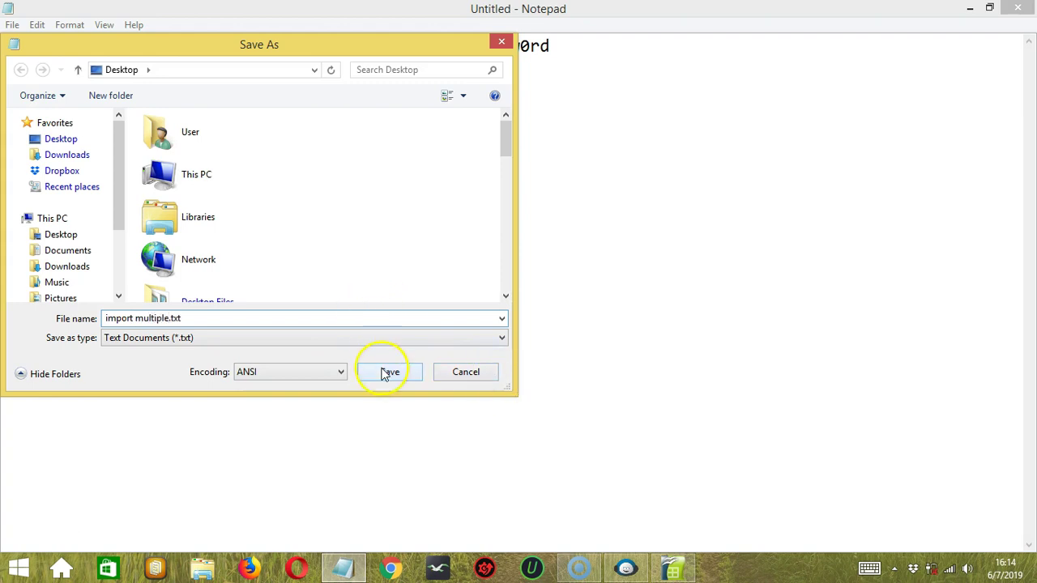
{"action": "left_click", "coordinate": [385, 372]}
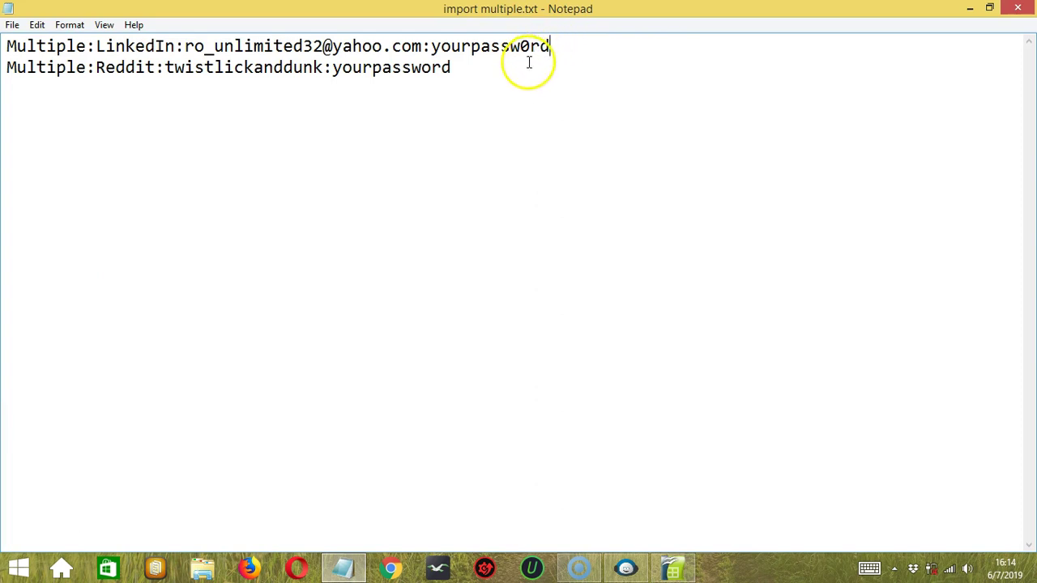
{"action": "left_click", "coordinate": [504, 75]}
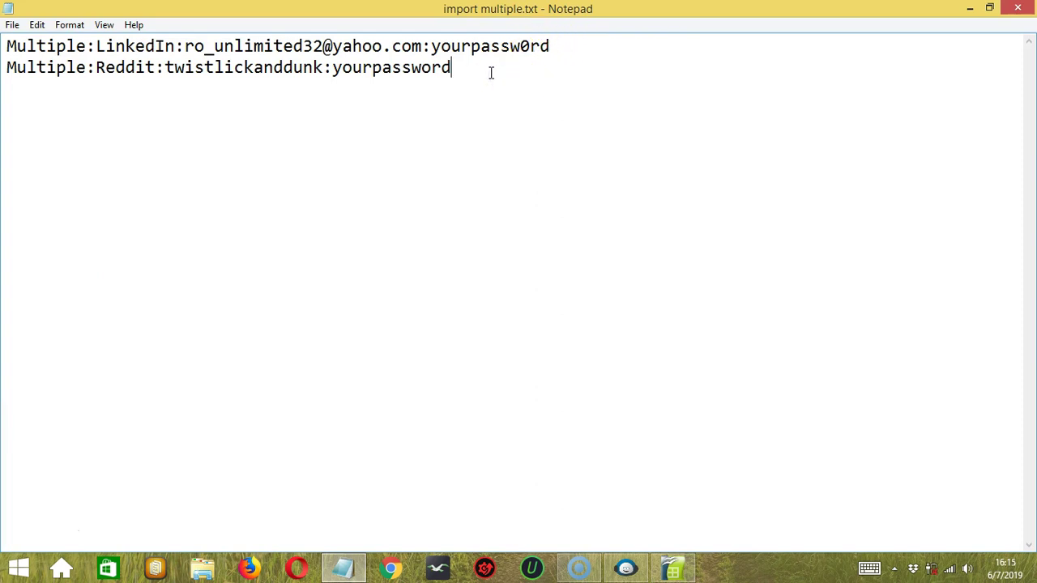
{"action": "left_click", "coordinate": [491, 65]}
{"action": "left_click_drag", "start_coordinate": [48, 81], "coordinate": [5, 68]}
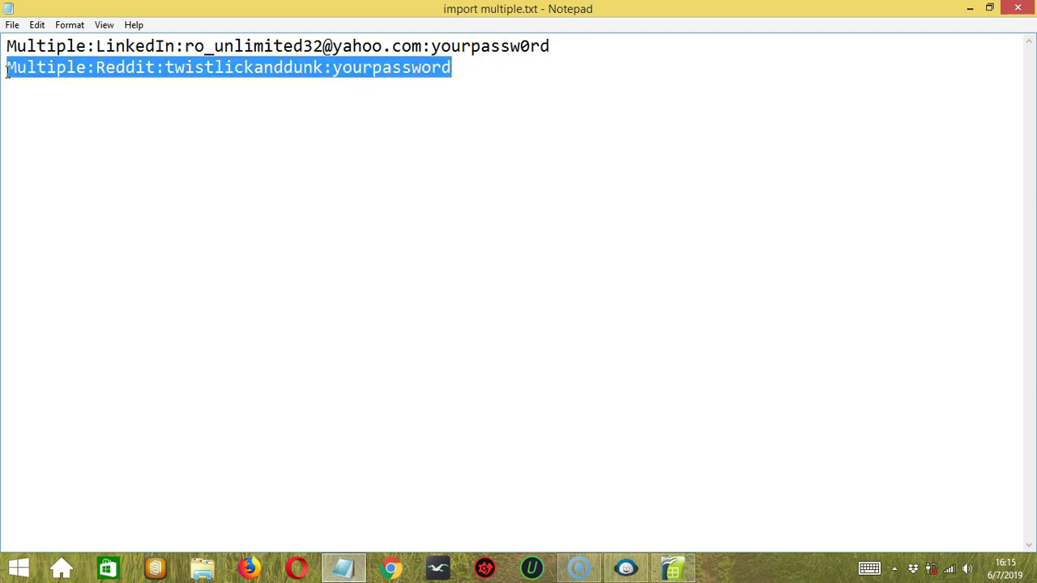
{"action": "key", "text": "Delete"}
Step: Save the LinkedIn-only text as import single.txt and return to the spreadsheet
{"action": "left_click", "coordinate": [11, 26]}
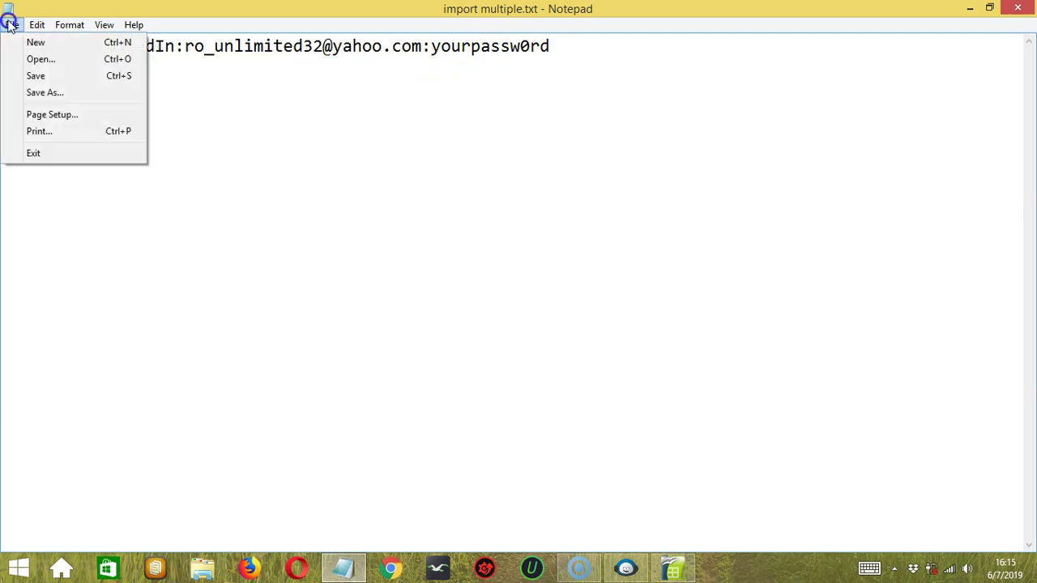
{"action": "left_click", "coordinate": [41, 93]}
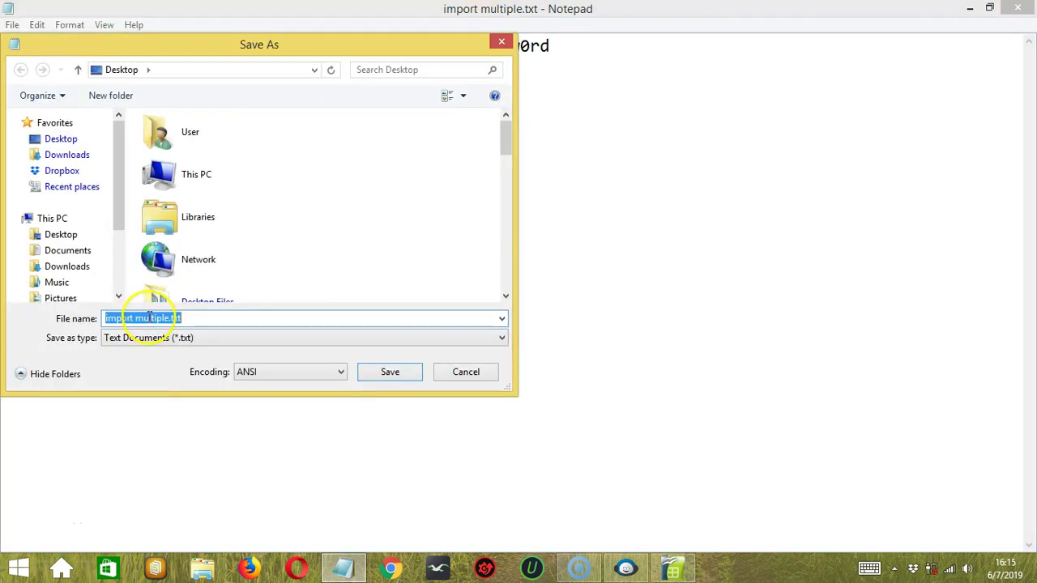
{"action": "left_click", "coordinate": [160, 318]}
{"action": "key", "text": "BackSpace"}
{"action": "key", "text": "BackSpace"}
{"action": "key", "text": "BackSpace"}
{"action": "key", "text": "BackSpace"}
{"action": "key", "text": "BackSpace"}
{"action": "key", "text": "BackSpace"}
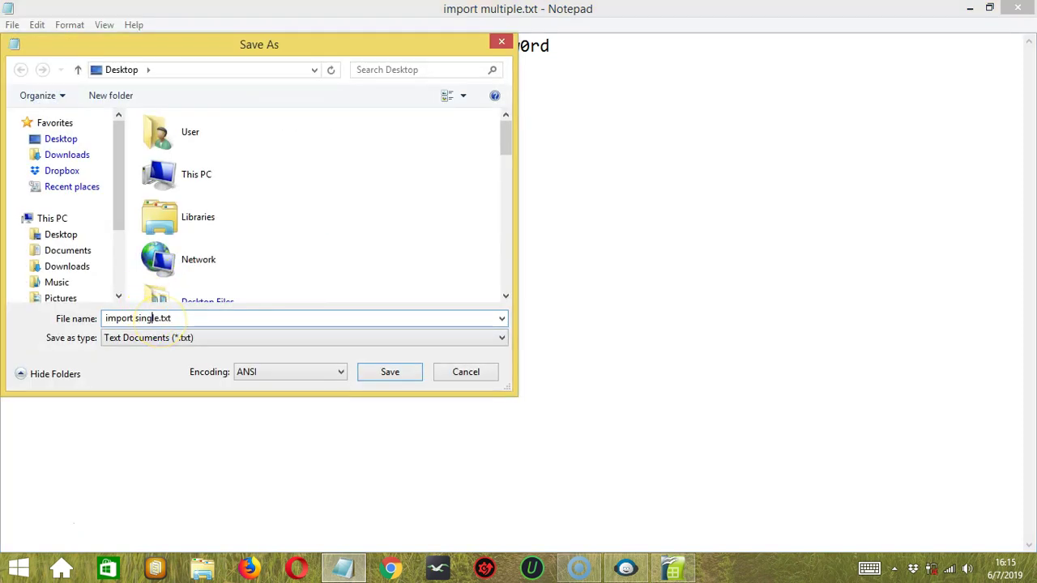
{"action": "left_click", "coordinate": [390, 372]}
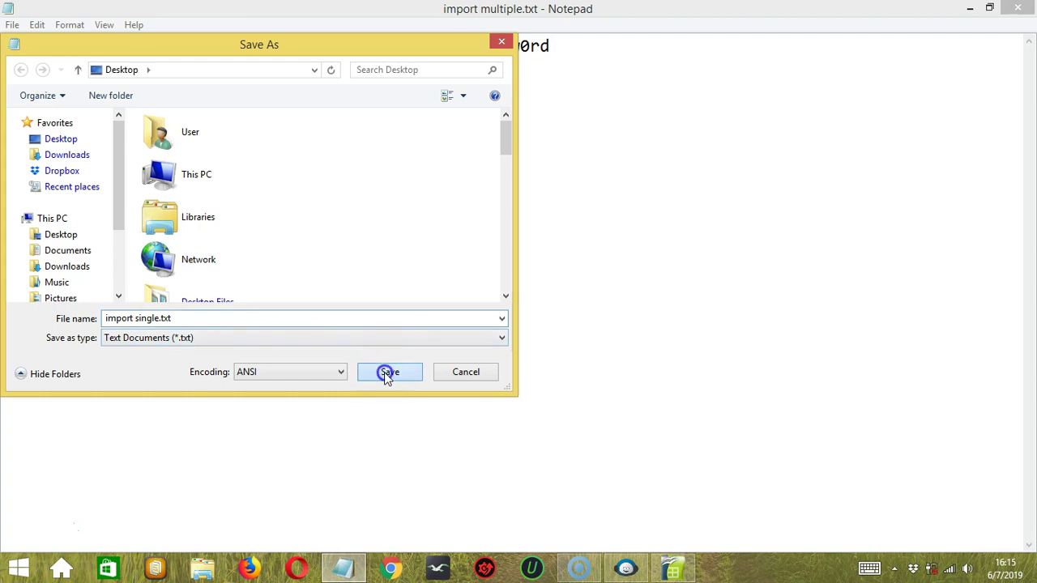
{"action": "key", "text": "alt+Tab"}
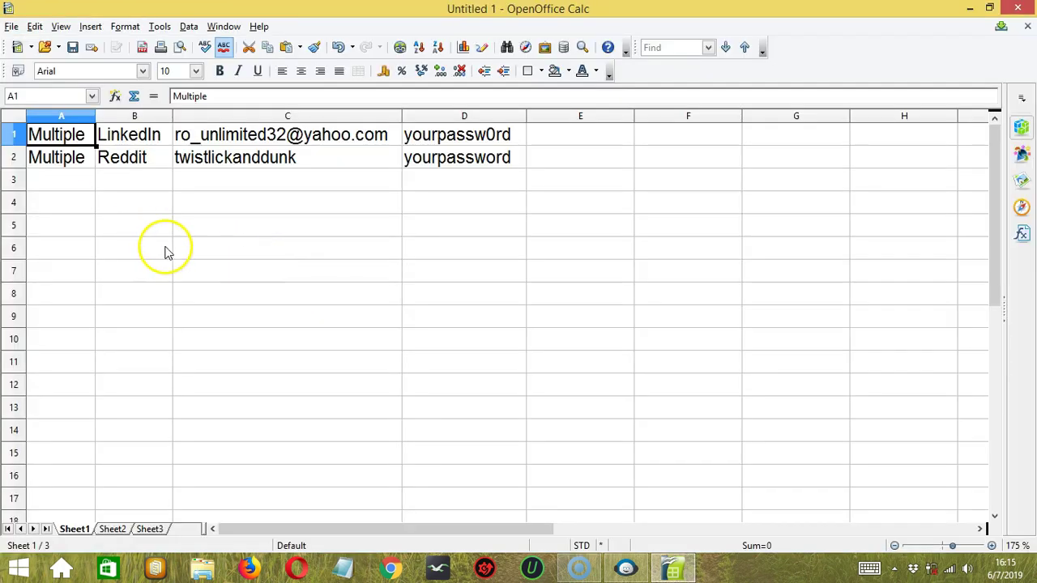
Step: Save the two-row account sheet in Text CSV format as import multiple.csv
{"action": "left_click", "coordinate": [89, 139]}
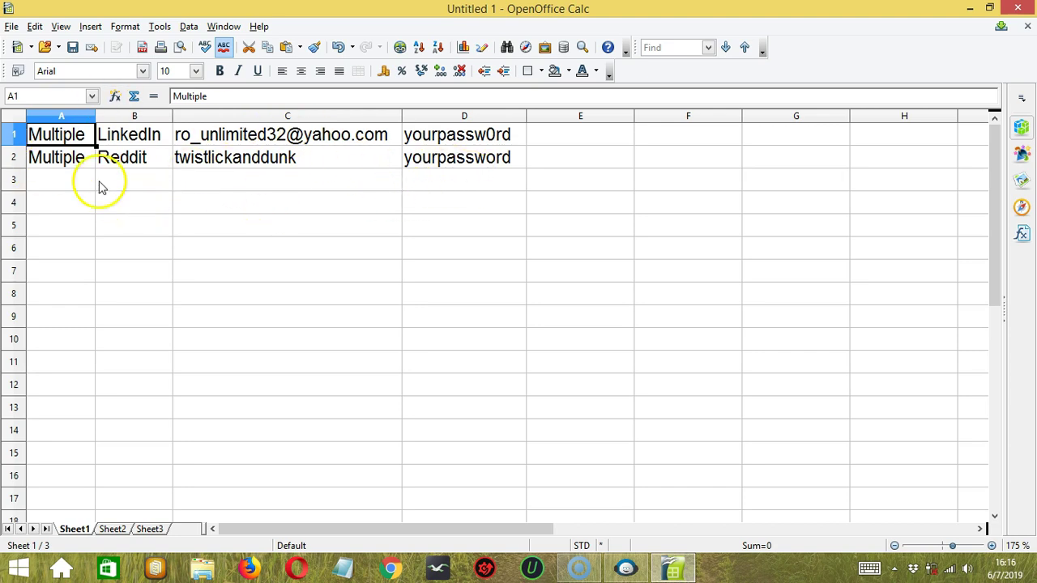
{"action": "left_click", "coordinate": [12, 26]}
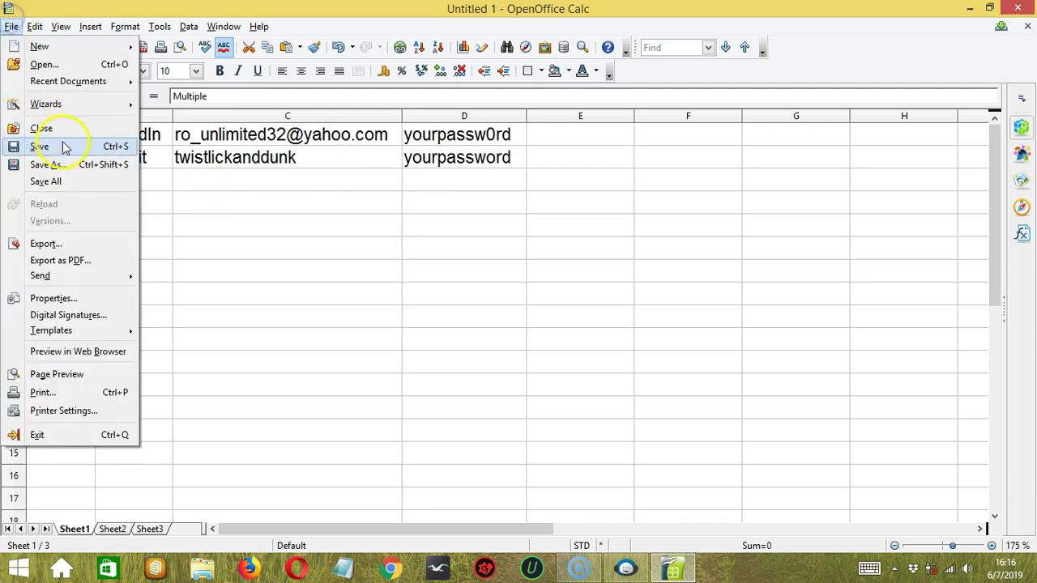
{"action": "left_click", "coordinate": [70, 165]}
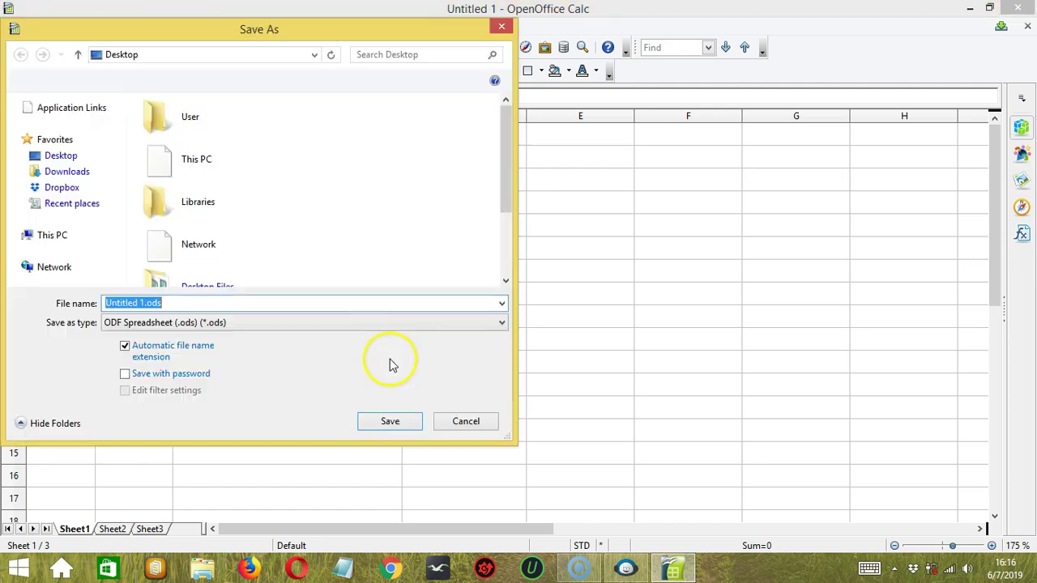
{"action": "left_click", "coordinate": [451, 324]}
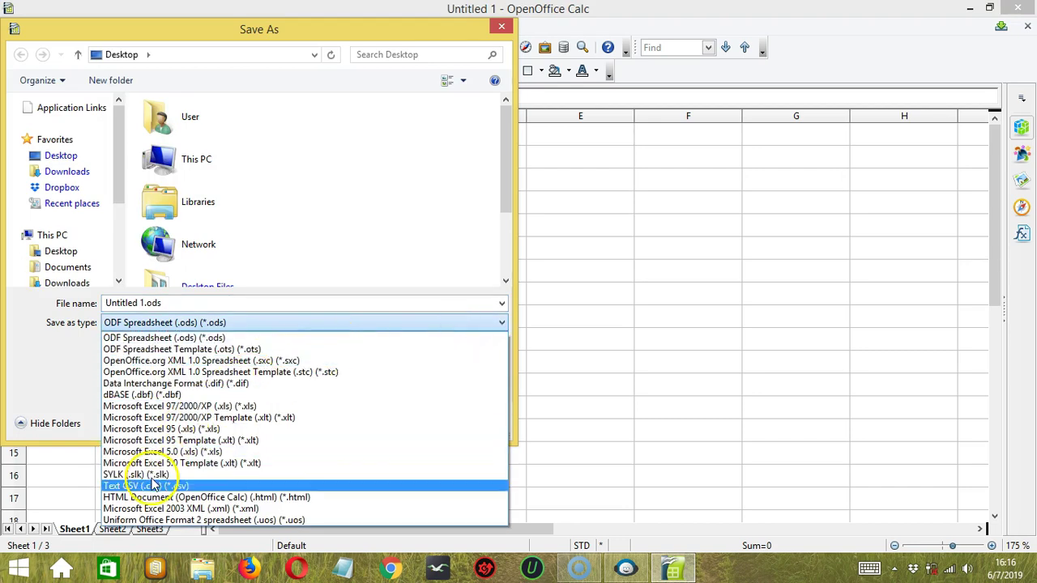
{"action": "left_click", "coordinate": [212, 486]}
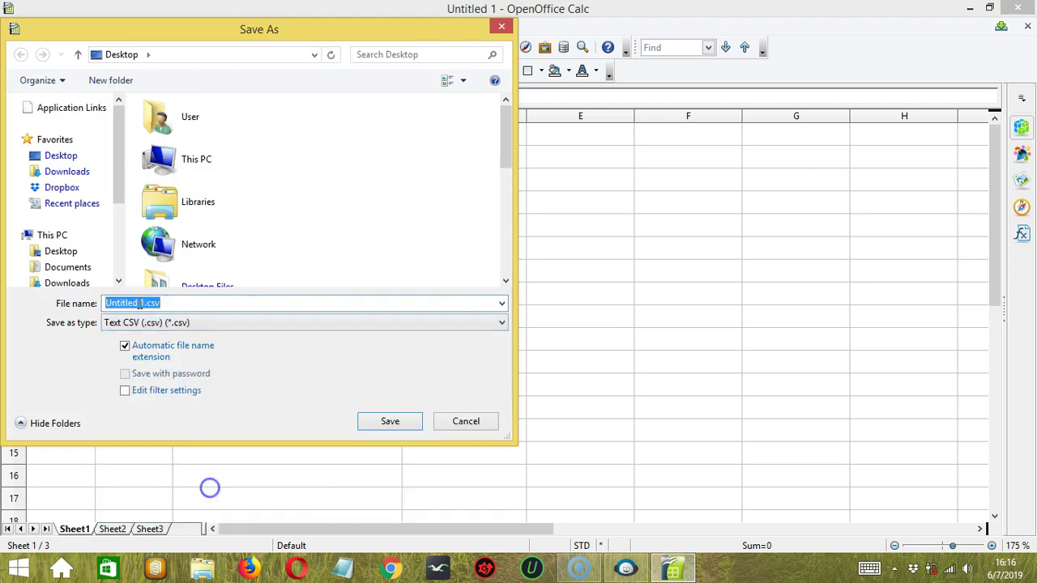
{"action": "left_click", "coordinate": [138, 303]}
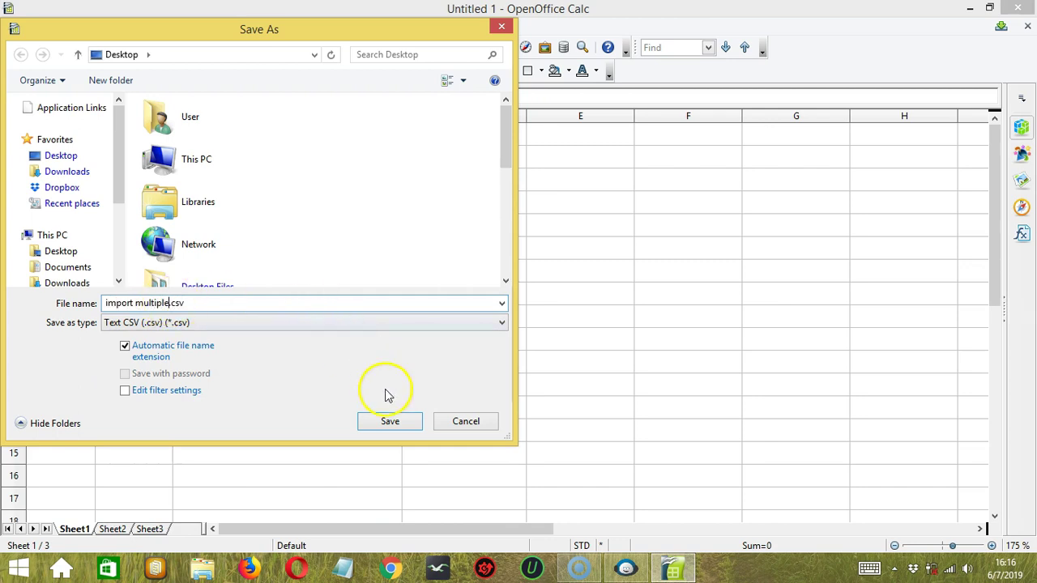
{"action": "left_click", "coordinate": [391, 421]}
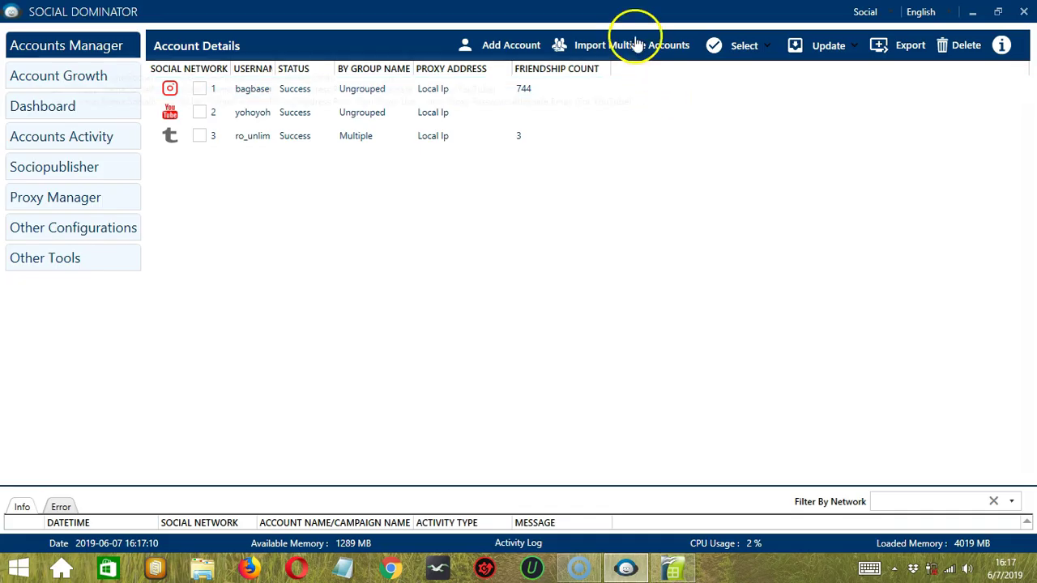
Step: Import import multiple.txt from the Desktop, adding the LinkedIn and Reddit accounts
{"action": "left_click", "coordinate": [640, 50]}
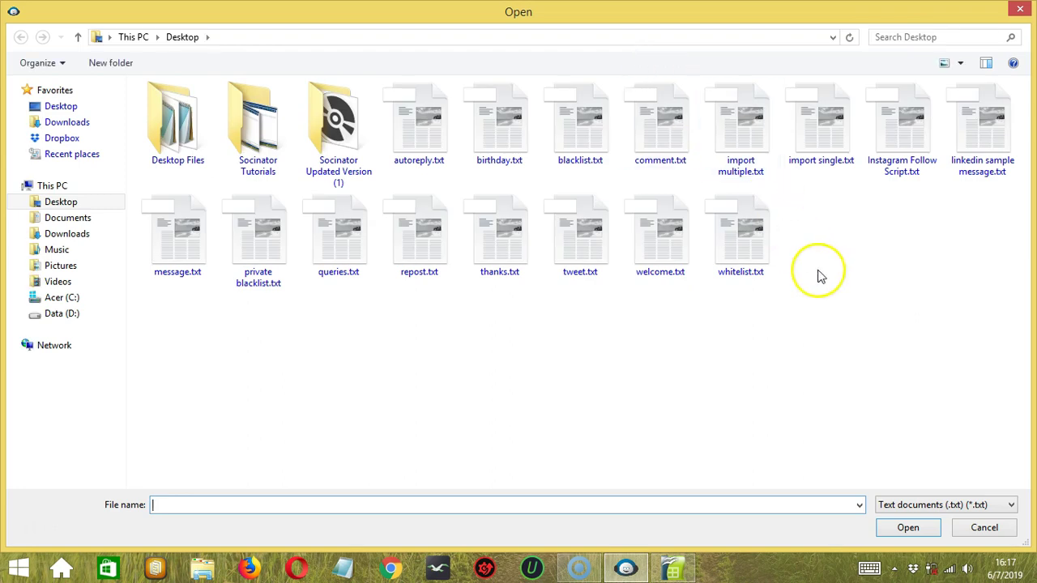
{"action": "left_click", "coordinate": [749, 148]}
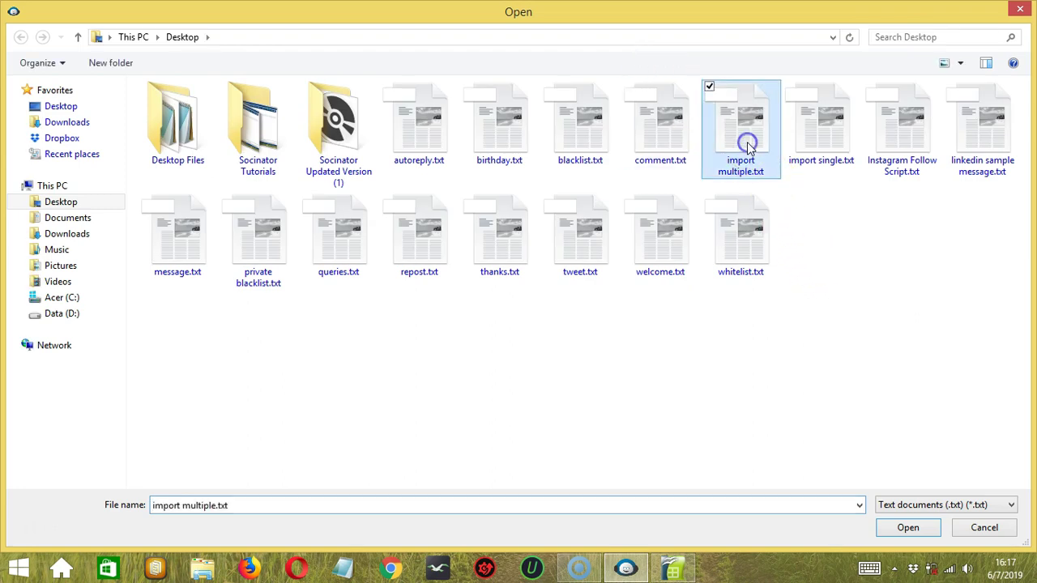
{"action": "left_click", "coordinate": [914, 527]}
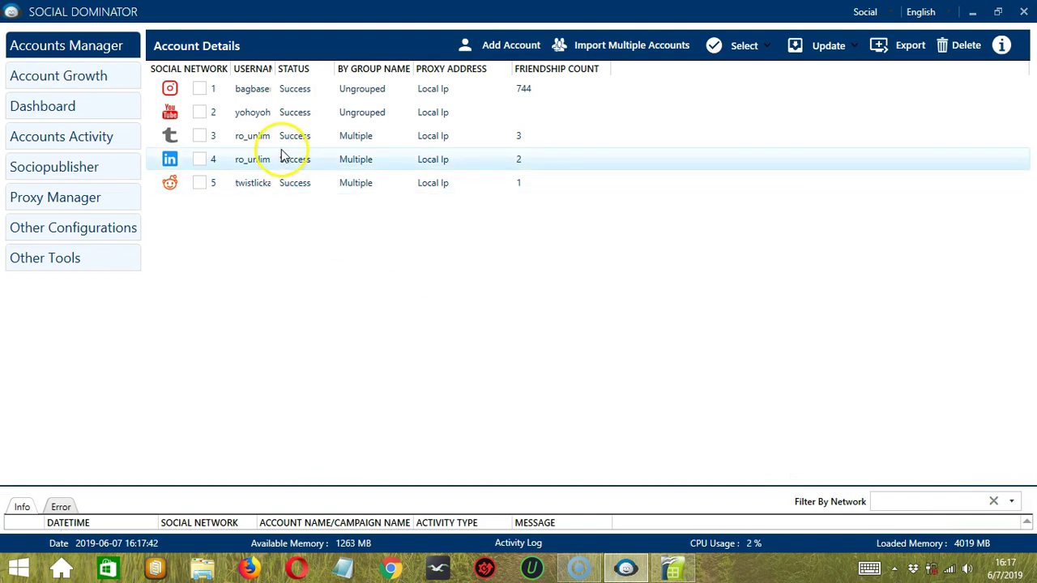
{"action": "left_click", "coordinate": [317, 212]}
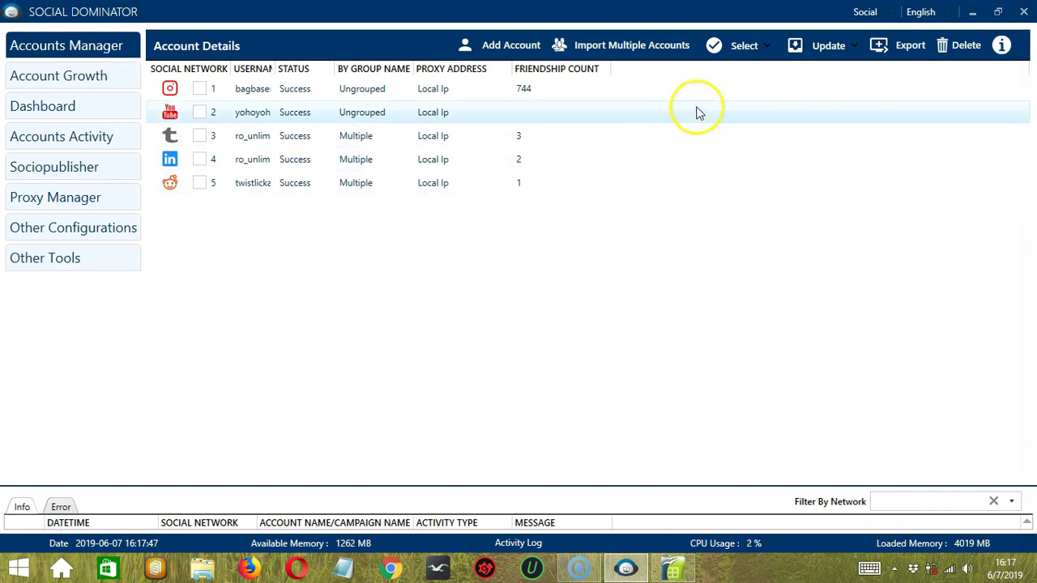
Step: Select all accounts, then only the working accounts, clearing the checks after each
{"action": "left_click", "coordinate": [750, 50]}
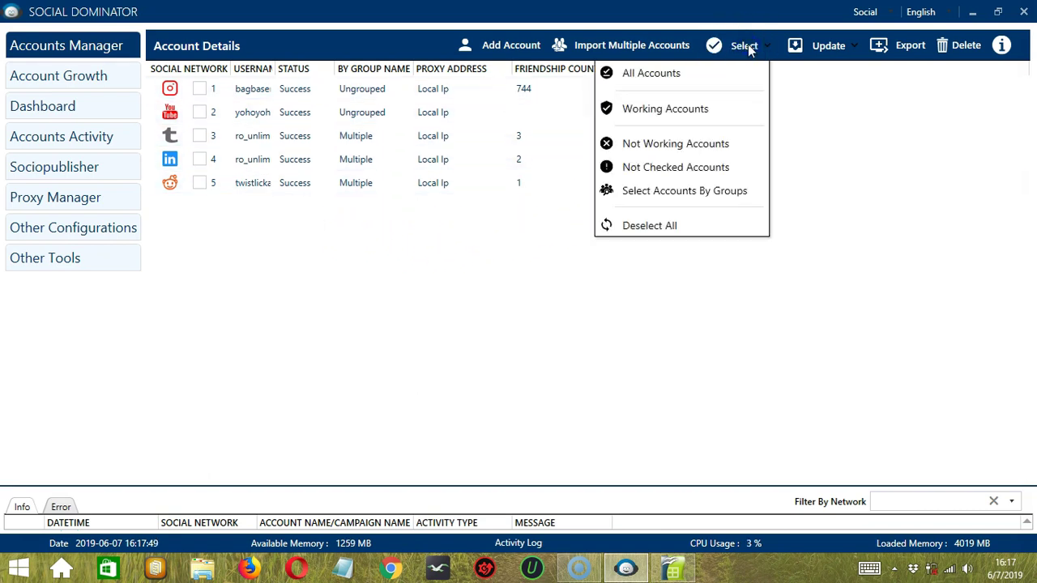
{"action": "left_click", "coordinate": [725, 74]}
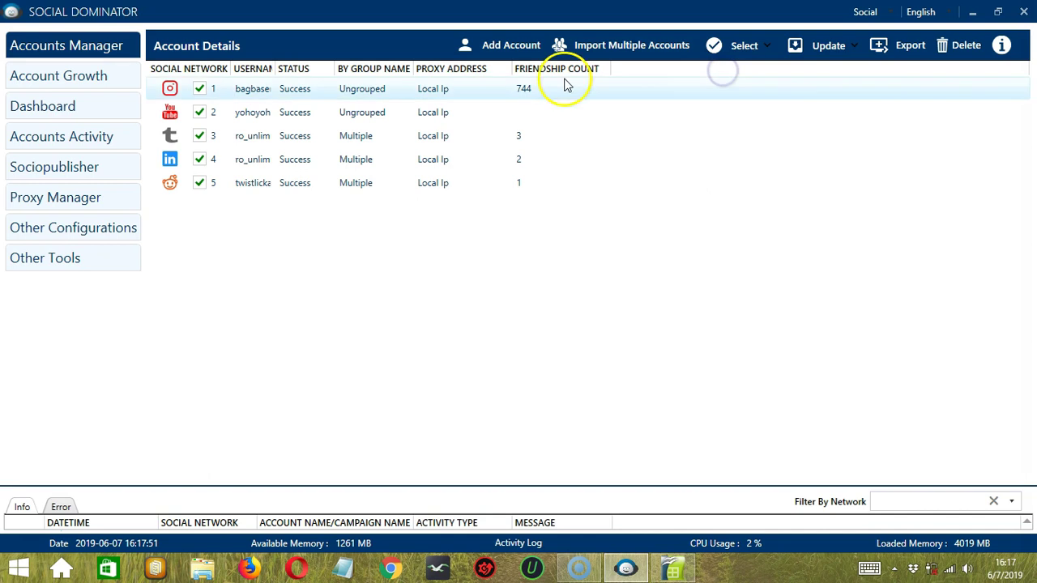
{"action": "left_click", "coordinate": [745, 50]}
{"action": "left_click", "coordinate": [702, 224]}
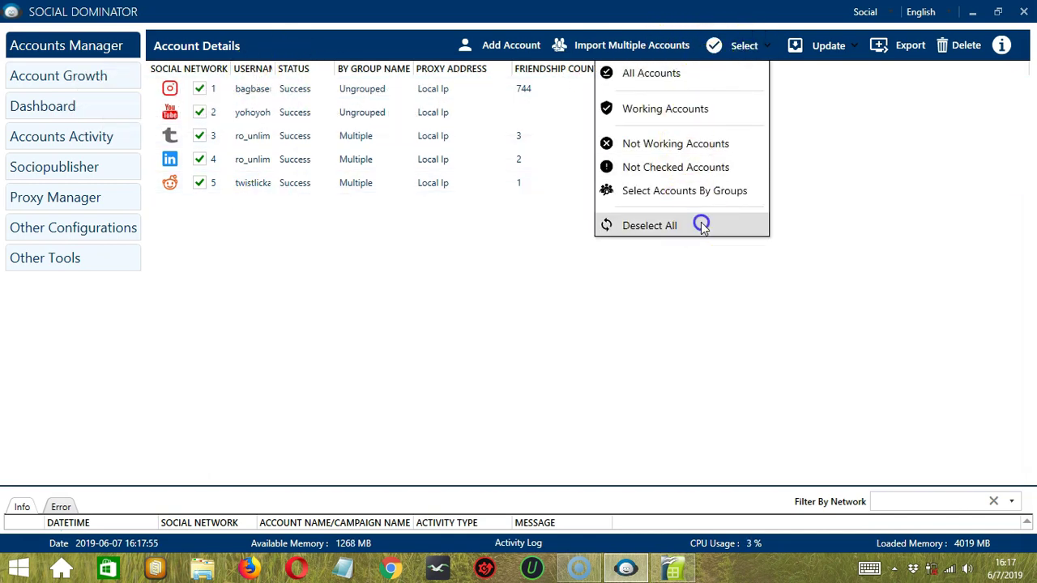
{"action": "left_click", "coordinate": [747, 47]}
{"action": "left_click", "coordinate": [722, 109]}
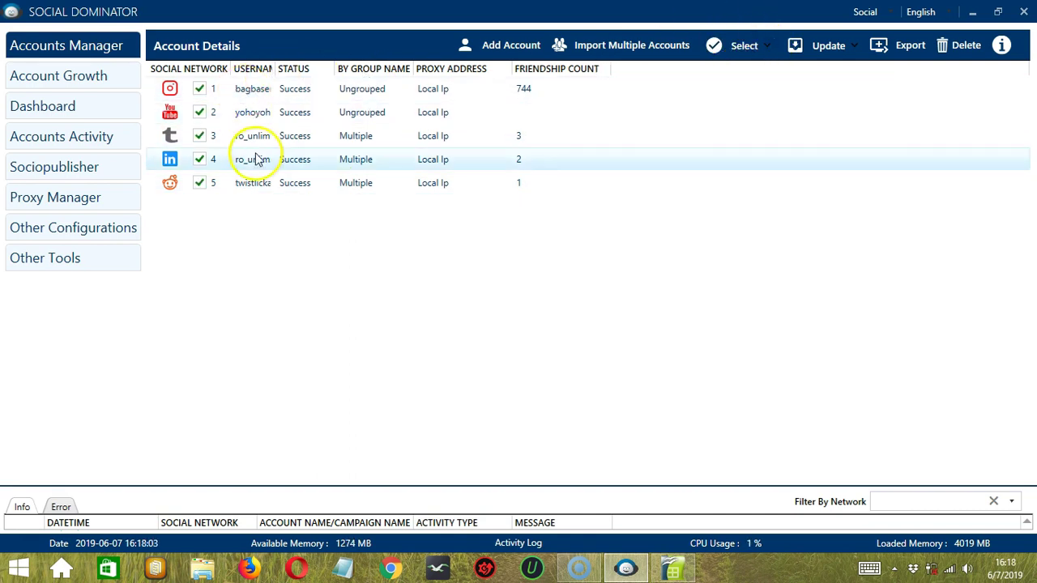
{"action": "left_click", "coordinate": [731, 52]}
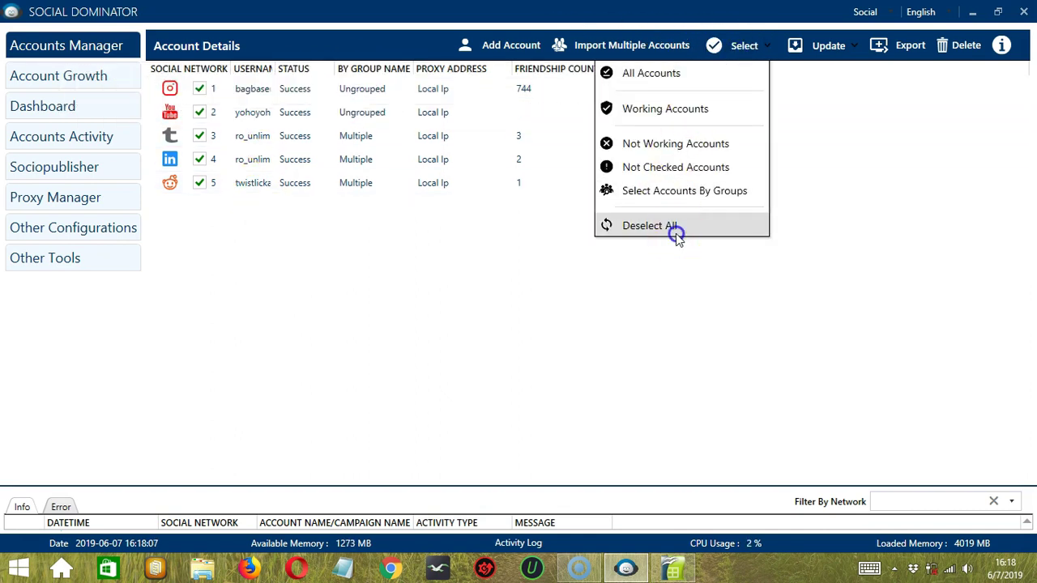
{"action": "left_click", "coordinate": [676, 231]}
Step: Tick the not-working accounts, then the accounts not yet checked
{"action": "left_click", "coordinate": [744, 48]}
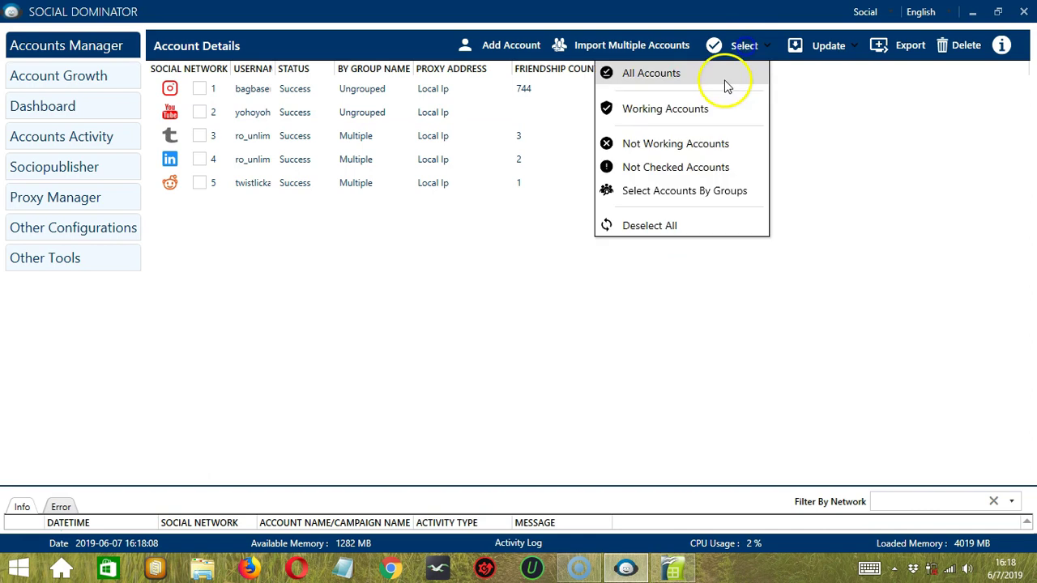
{"action": "left_click", "coordinate": [709, 144]}
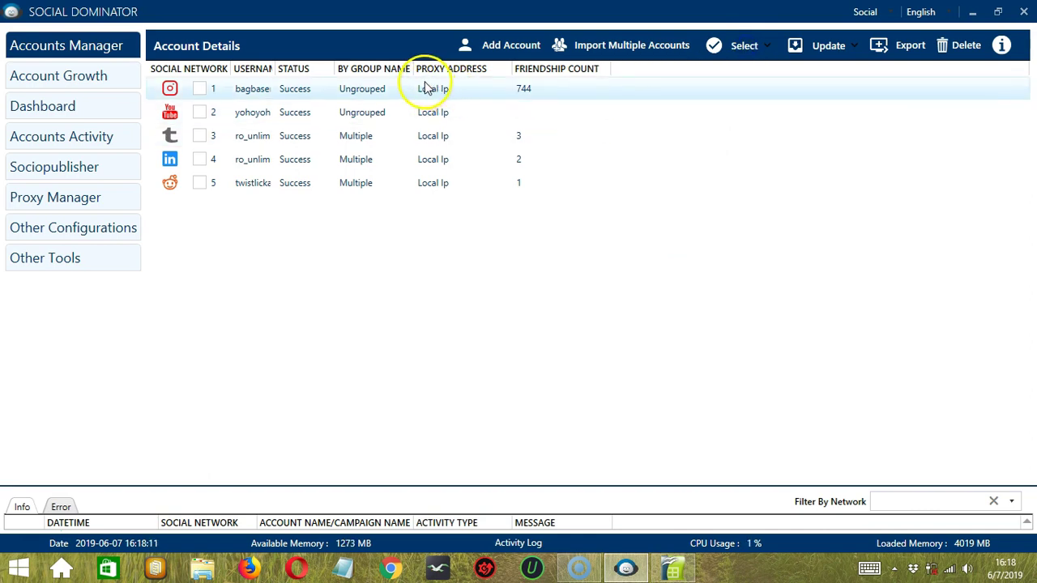
{"action": "left_click", "coordinate": [742, 50]}
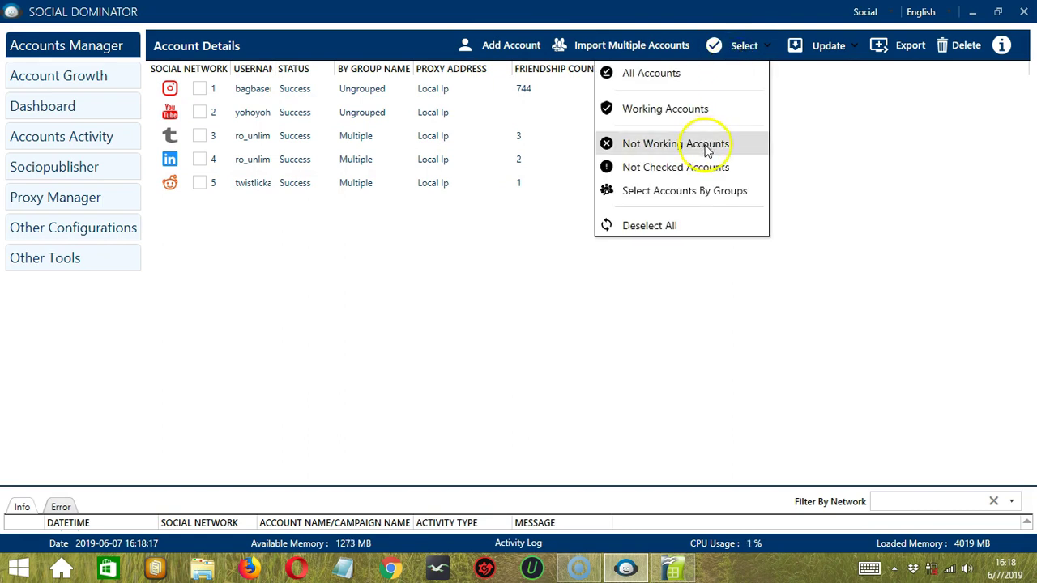
{"action": "left_click", "coordinate": [719, 168]}
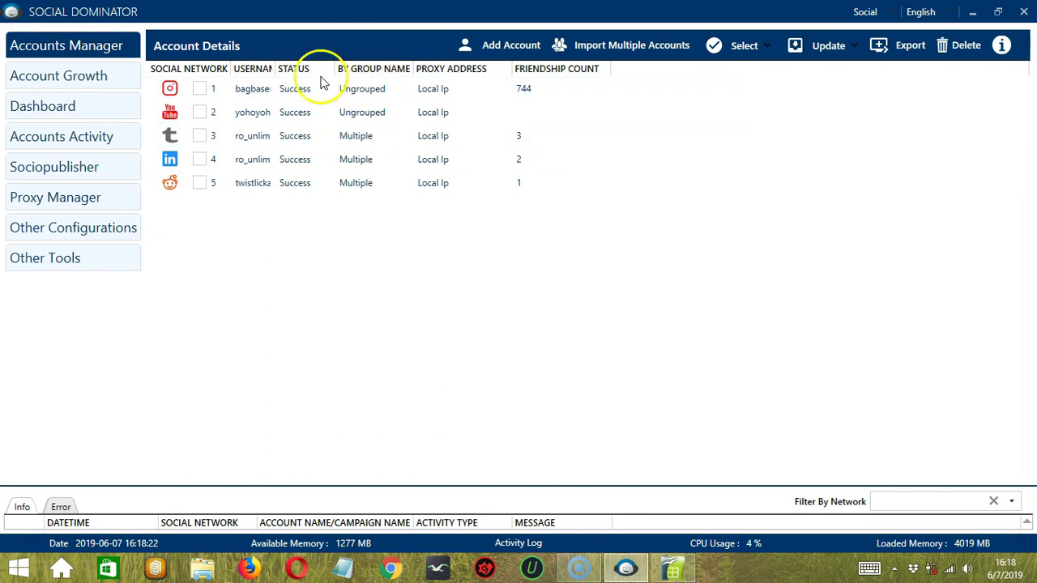
{"action": "left_click", "coordinate": [741, 46]}
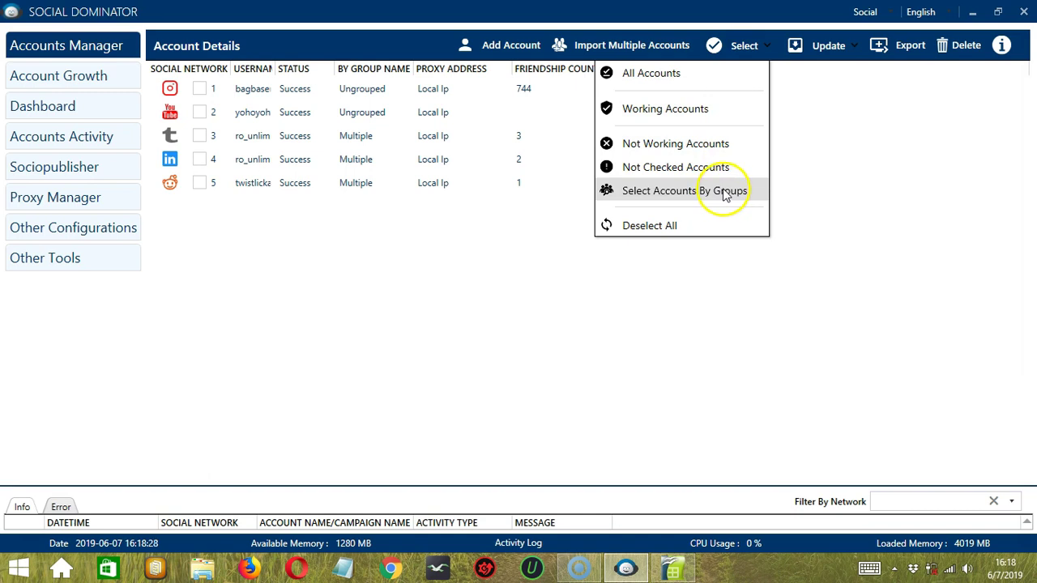
{"action": "left_click", "coordinate": [723, 192]}
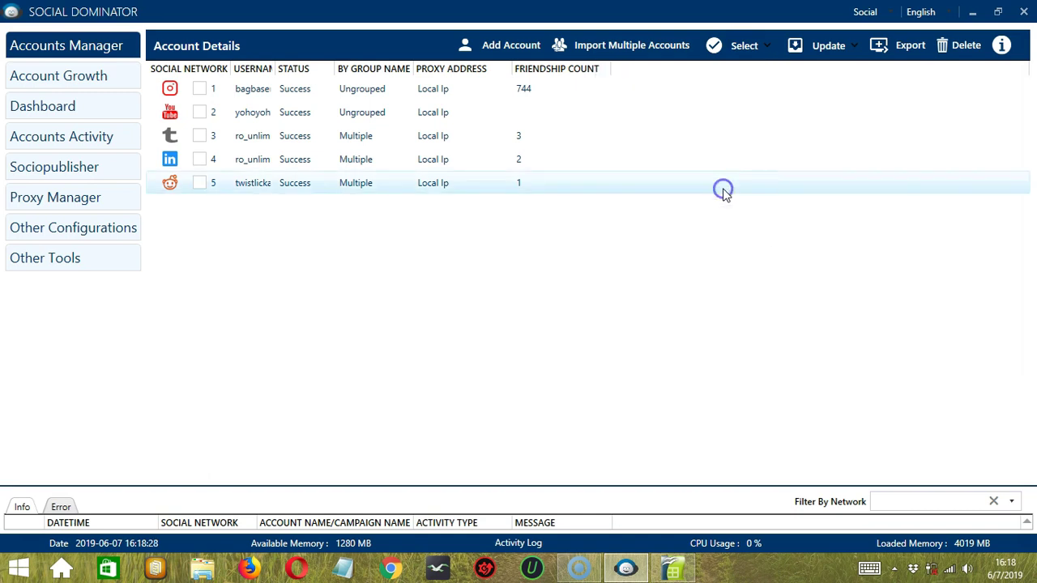
Step: Check the Ungrouped group's accounts by group, then uncheck the Ungrouped and Multiple groups
{"action": "left_click", "coordinate": [739, 48]}
{"action": "mouse_move", "coordinate": [735, 191]}
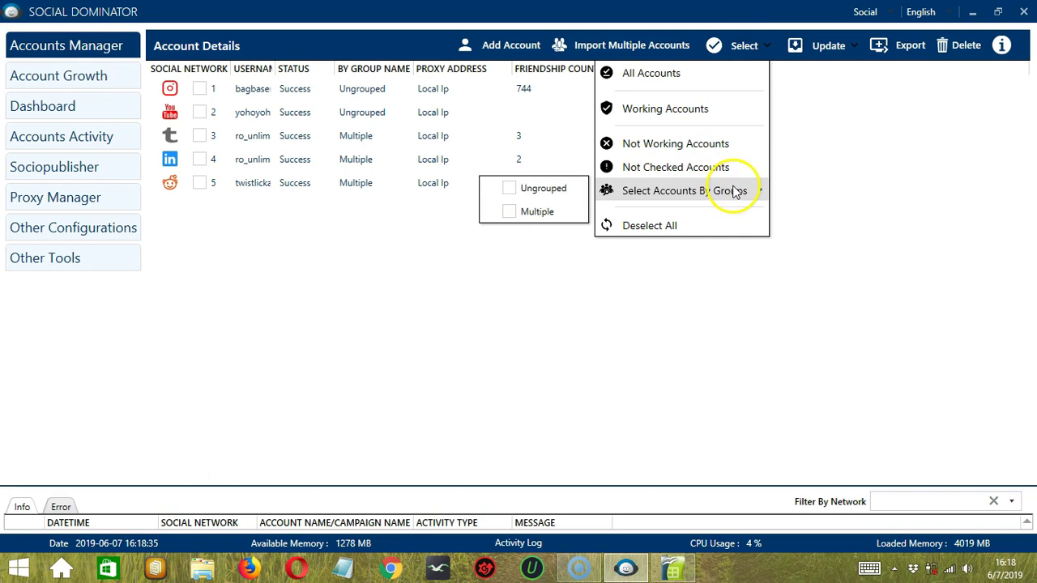
{"action": "left_click", "coordinate": [510, 189]}
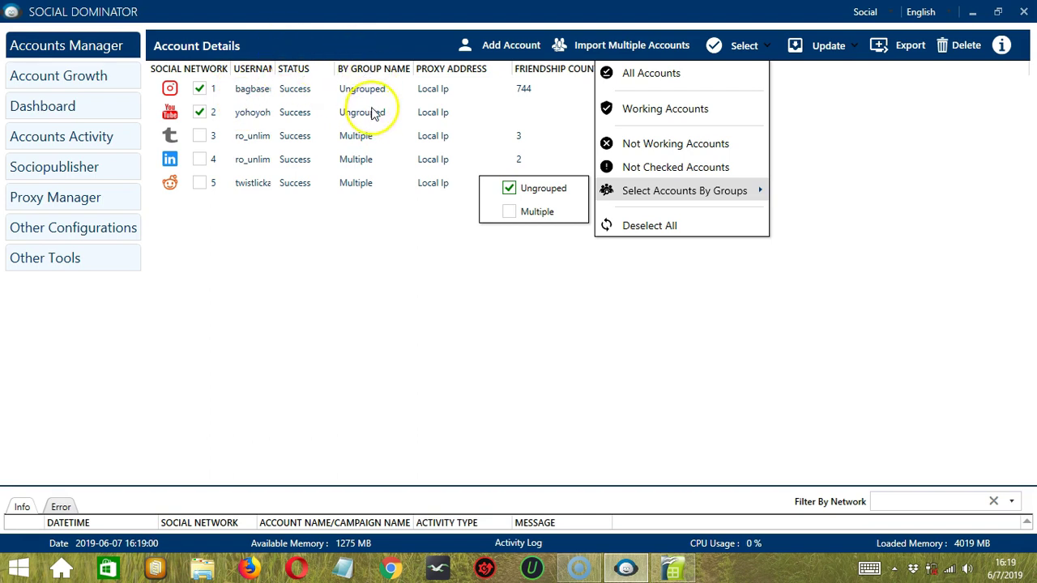
{"action": "left_click", "coordinate": [509, 189]}
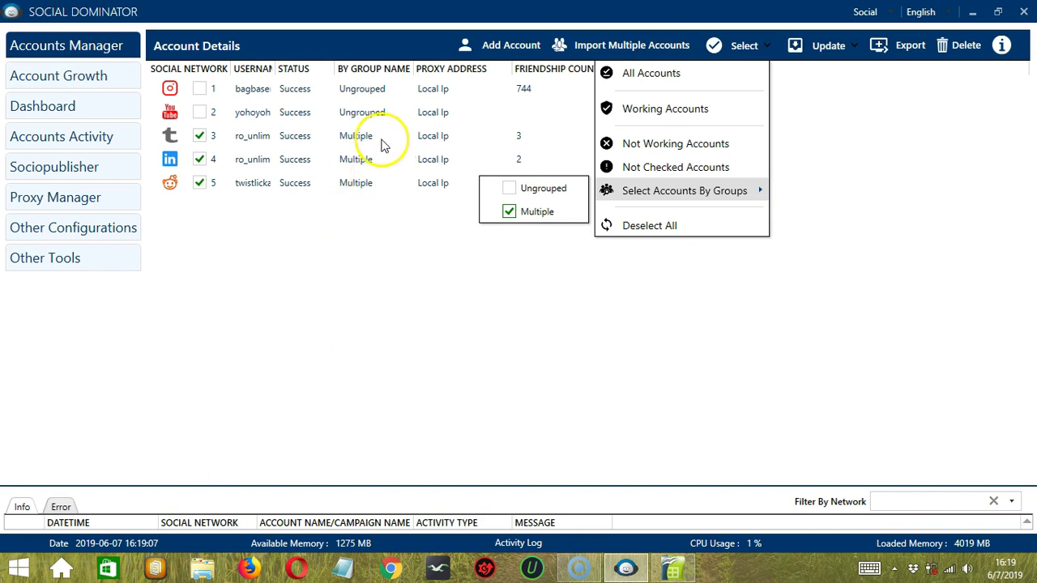
{"action": "left_click", "coordinate": [508, 213]}
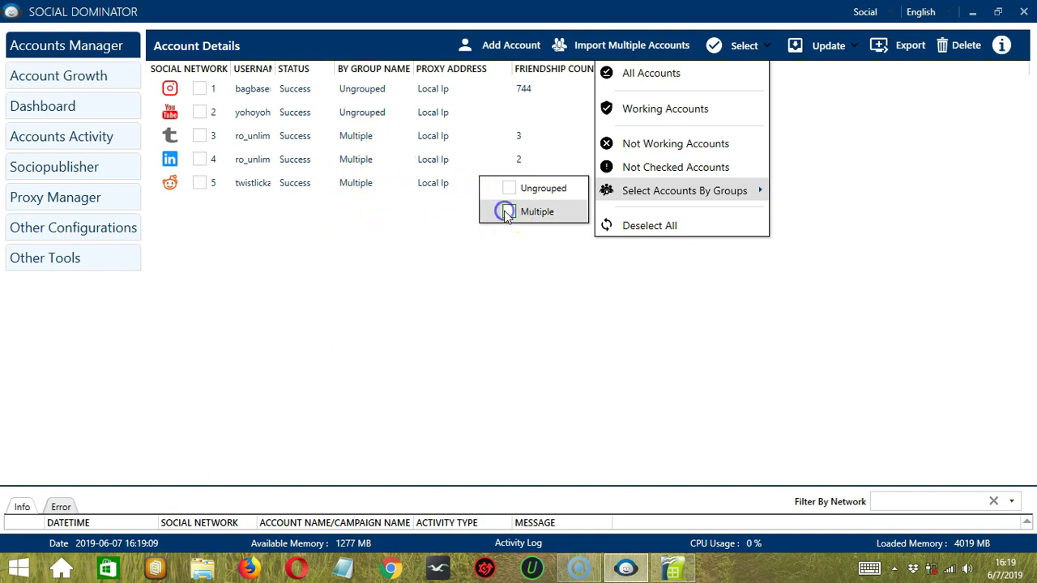
Step: Update all details of the checked accounts after dismissing the no-account-selected alert
{"action": "left_click", "coordinate": [834, 50]}
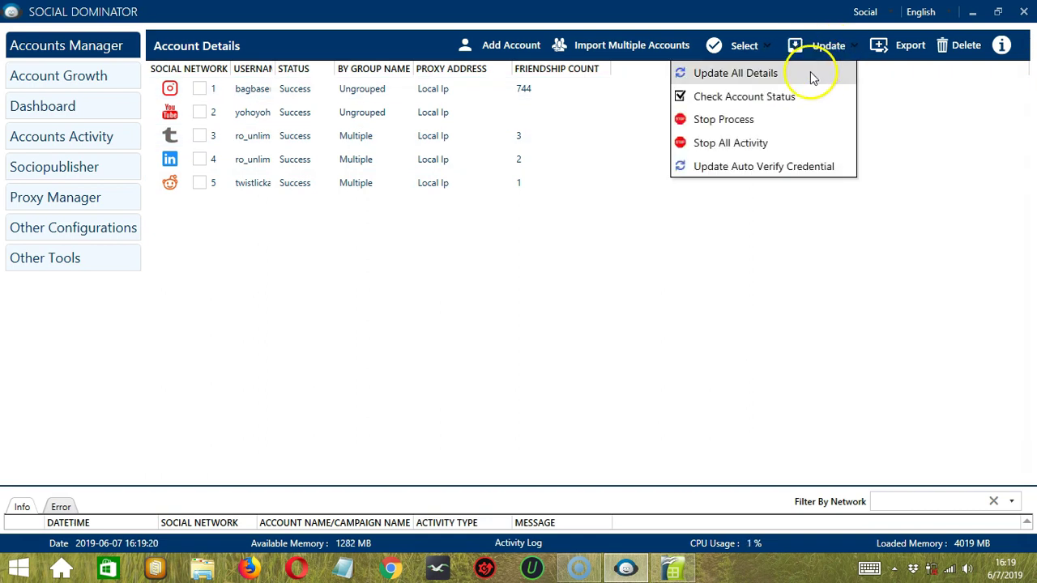
{"action": "left_click", "coordinate": [810, 75]}
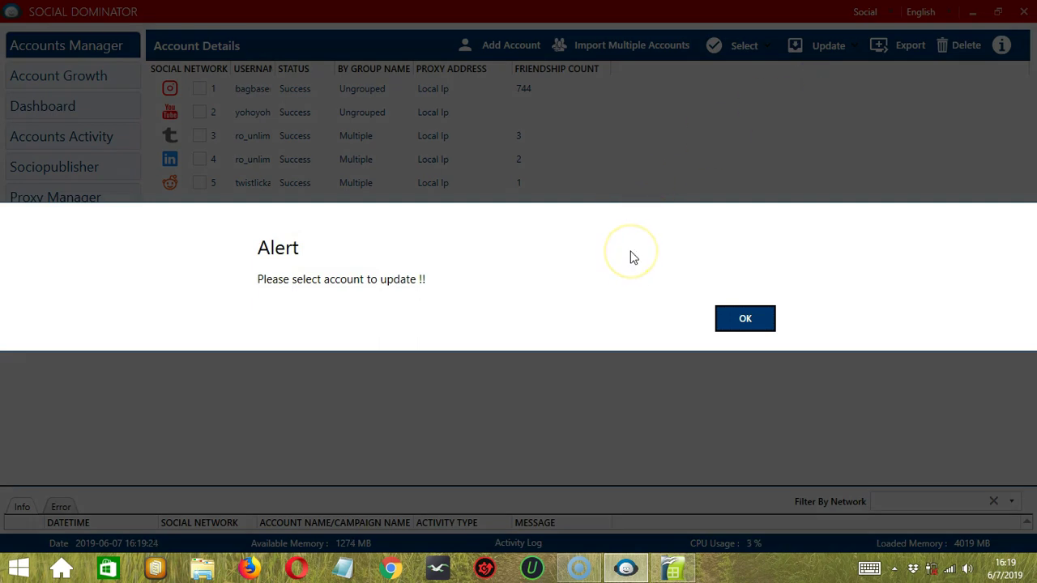
{"action": "left_click", "coordinate": [747, 324]}
{"action": "left_click", "coordinate": [743, 50]}
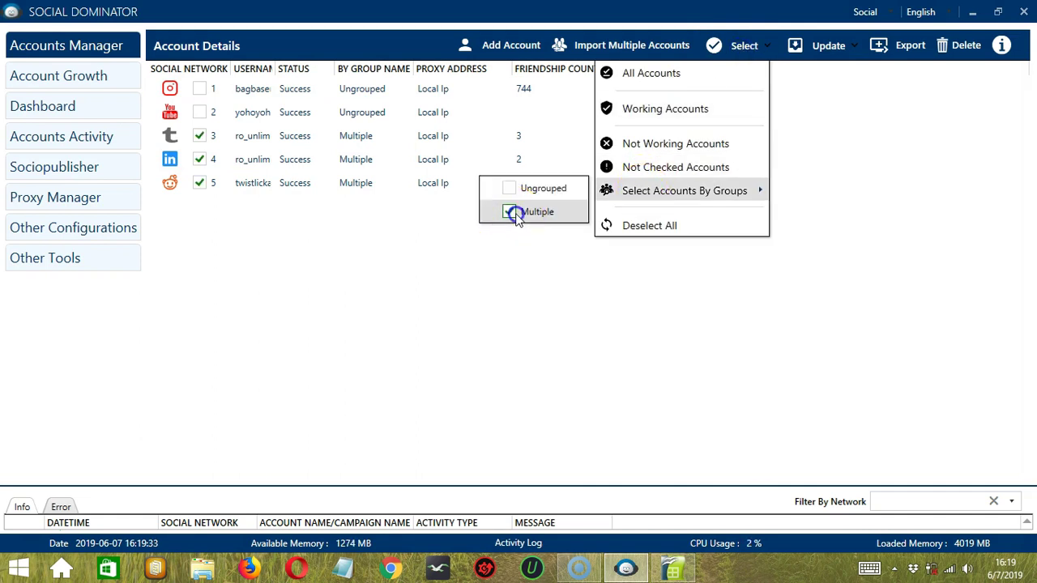
{"action": "left_click", "coordinate": [582, 284]}
{"action": "left_click", "coordinate": [802, 48]}
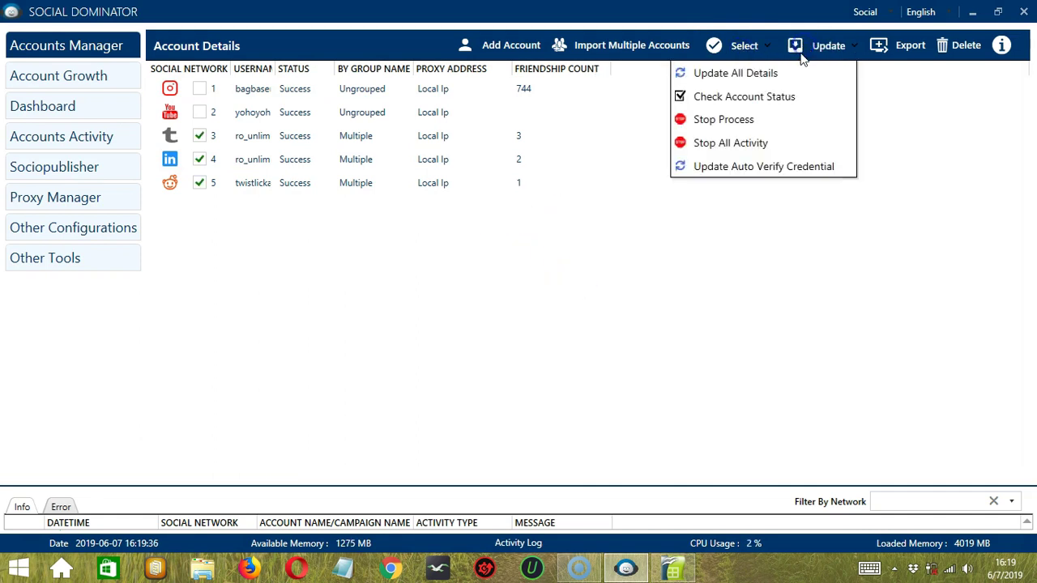
{"action": "left_click", "coordinate": [798, 73]}
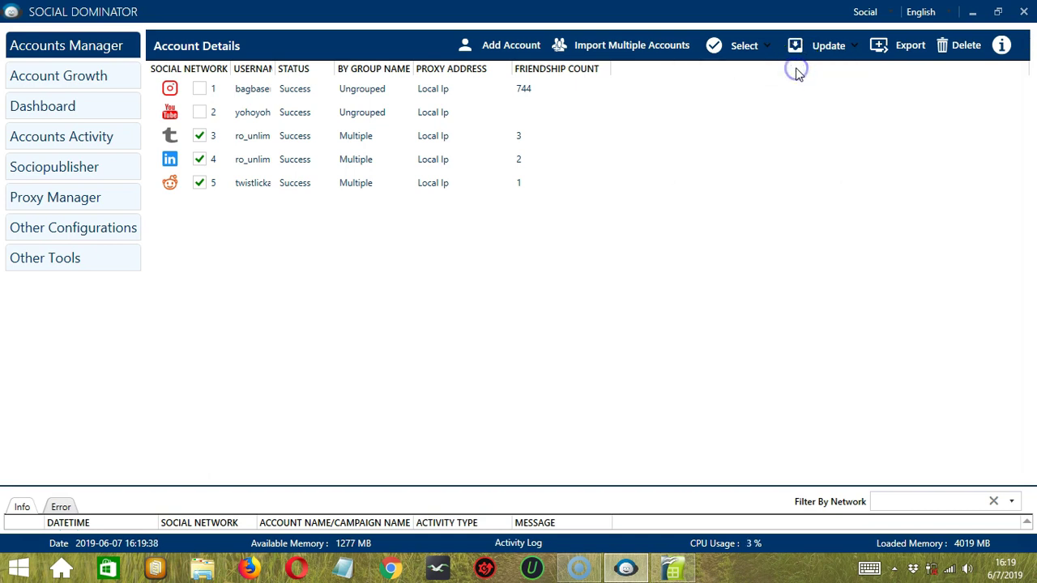
{"action": "left_click", "coordinate": [444, 231]}
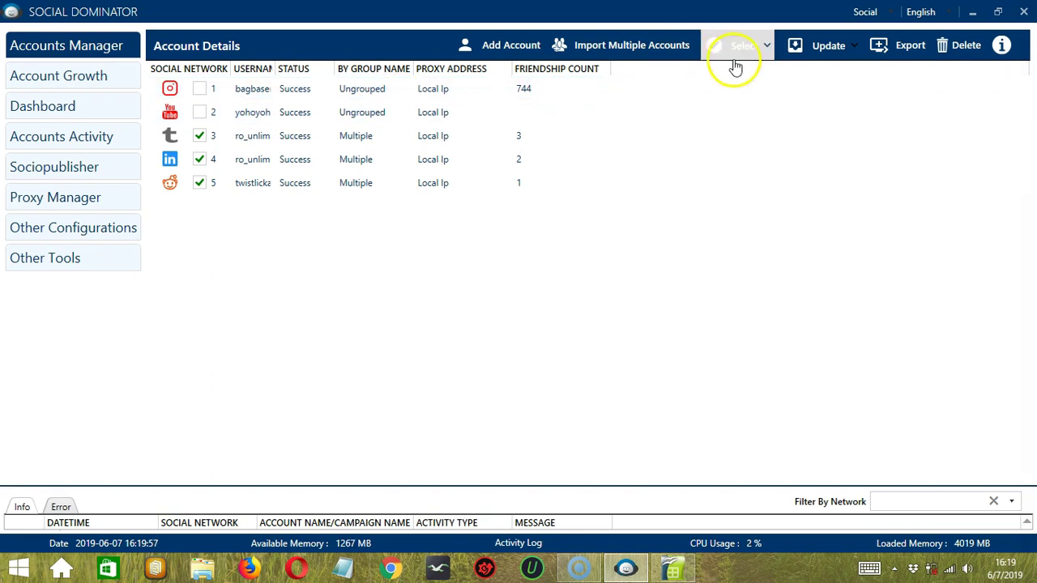
Step: Check account status, stop the process and all activity, and update auto-verify credentials
{"action": "left_click", "coordinate": [820, 50]}
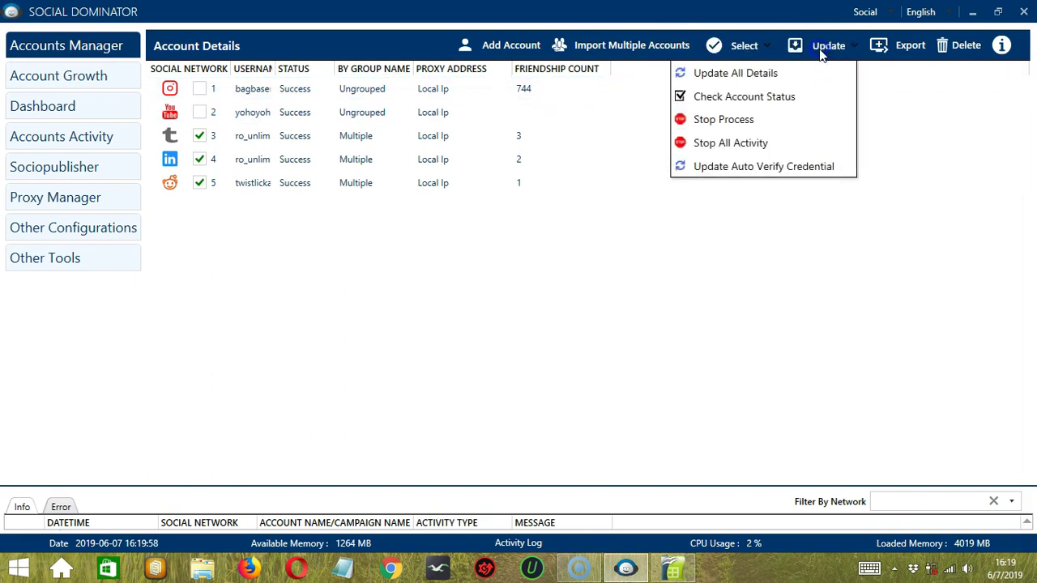
{"action": "left_click", "coordinate": [789, 95]}
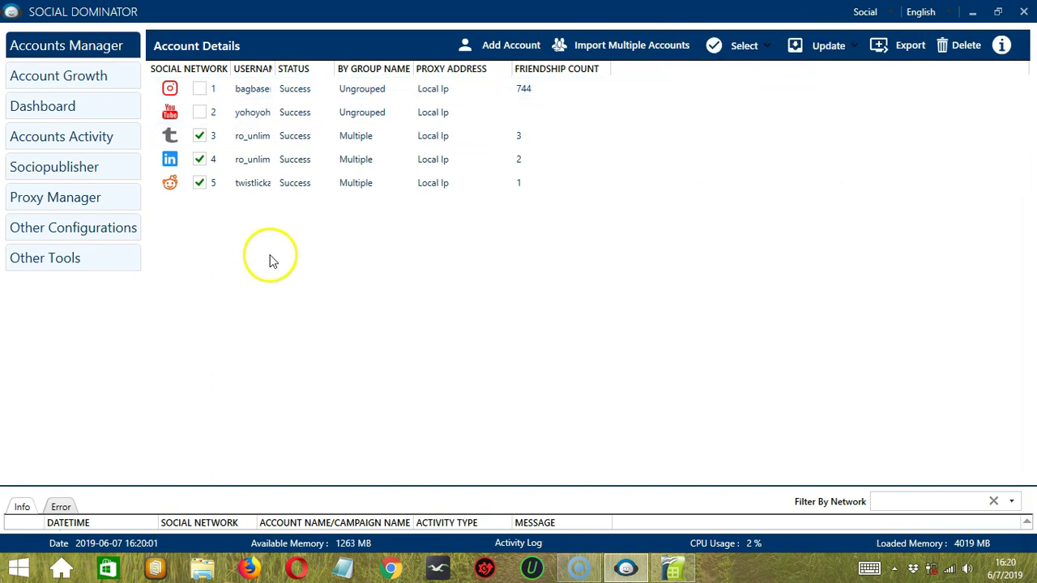
{"action": "left_click", "coordinate": [834, 49]}
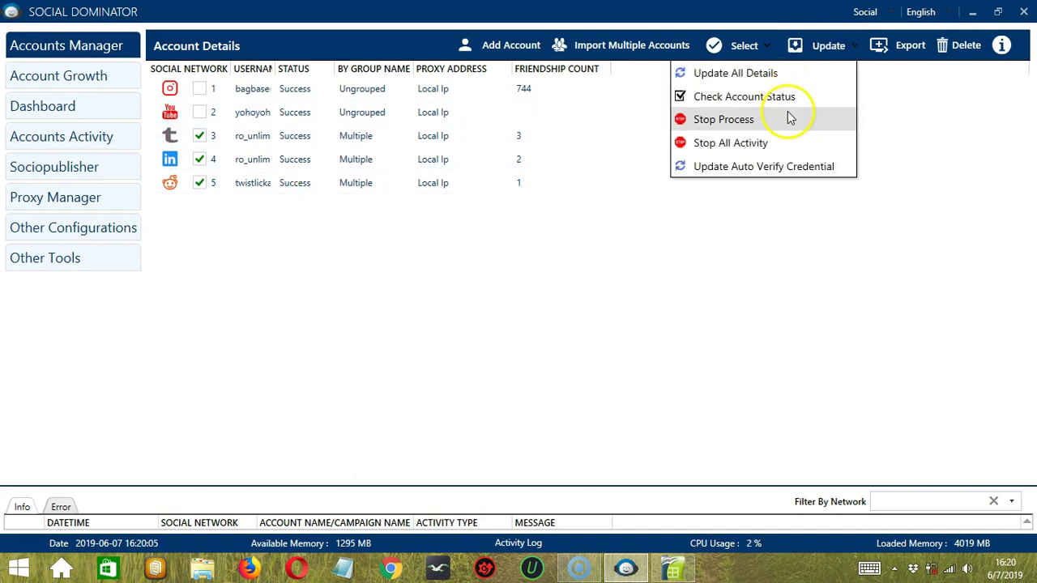
{"action": "left_click", "coordinate": [790, 118]}
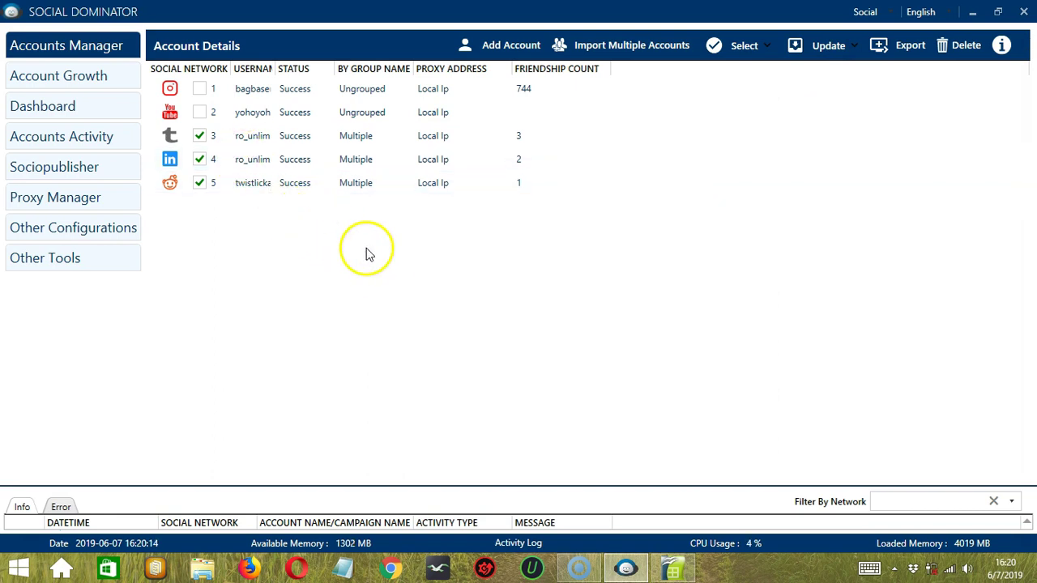
{"action": "left_click", "coordinate": [827, 41]}
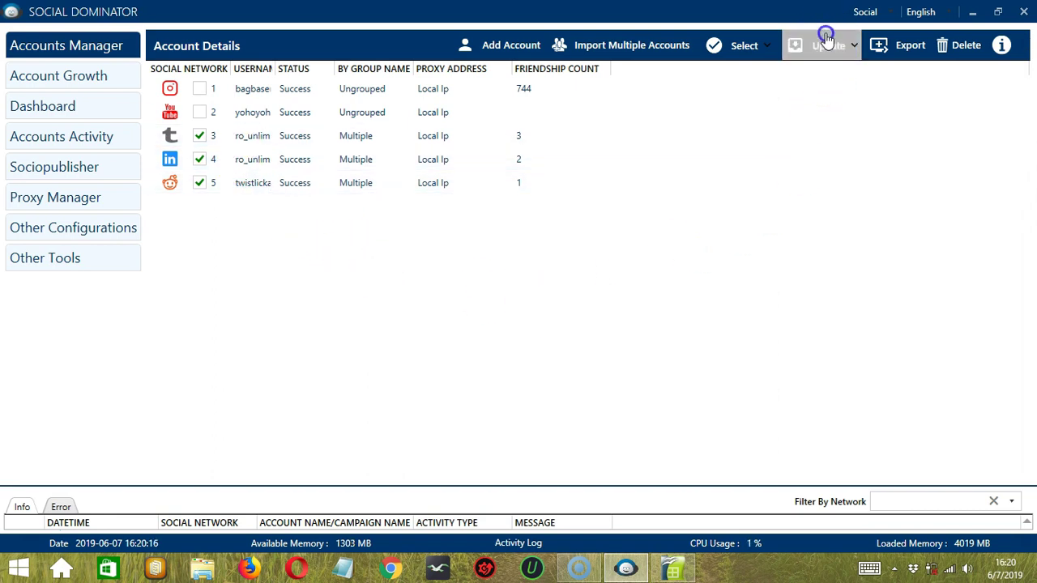
{"action": "left_click", "coordinate": [779, 142]}
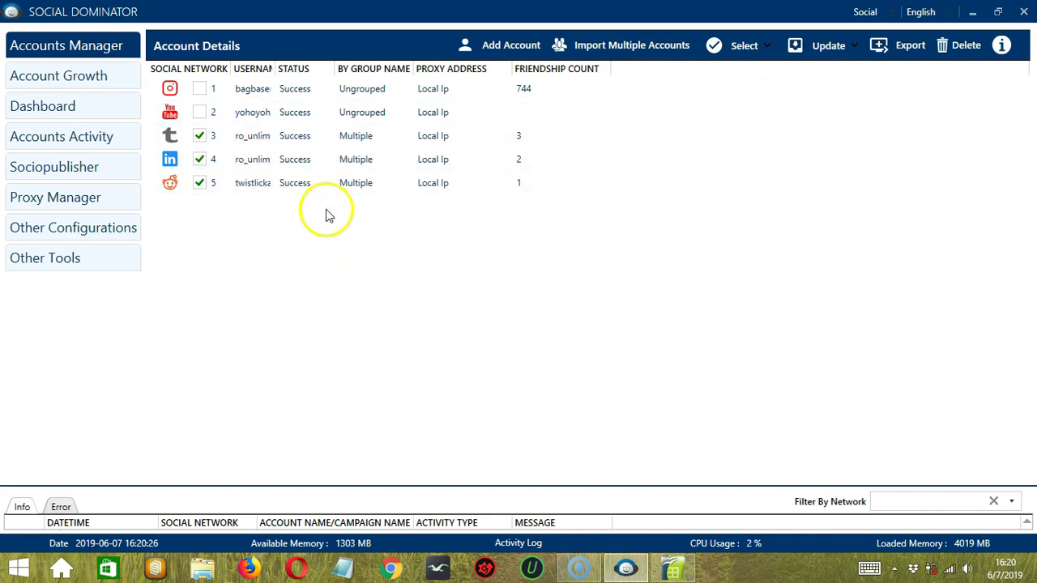
{"action": "left_click", "coordinate": [831, 49]}
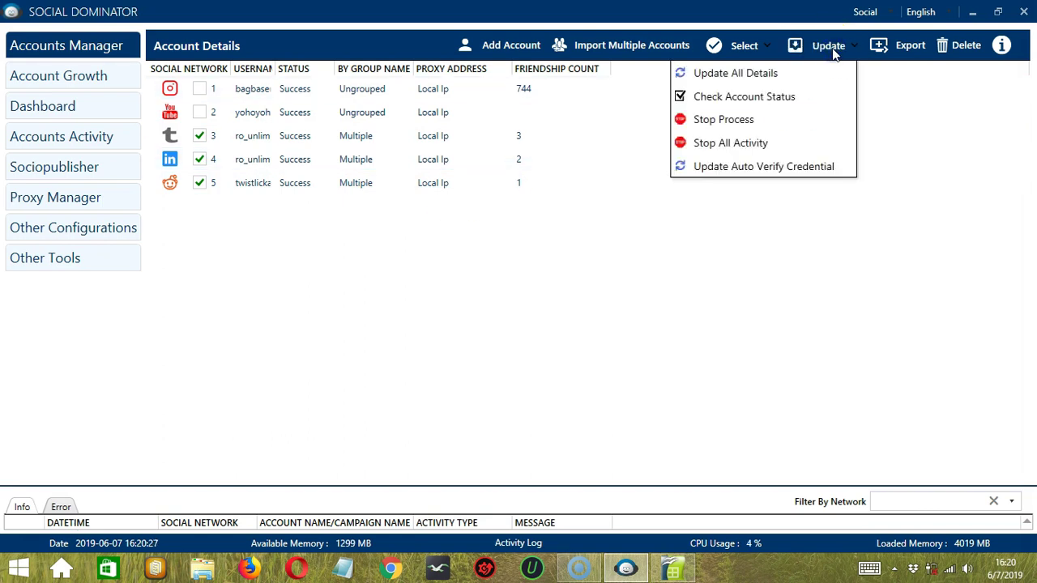
{"action": "left_click", "coordinate": [843, 168]}
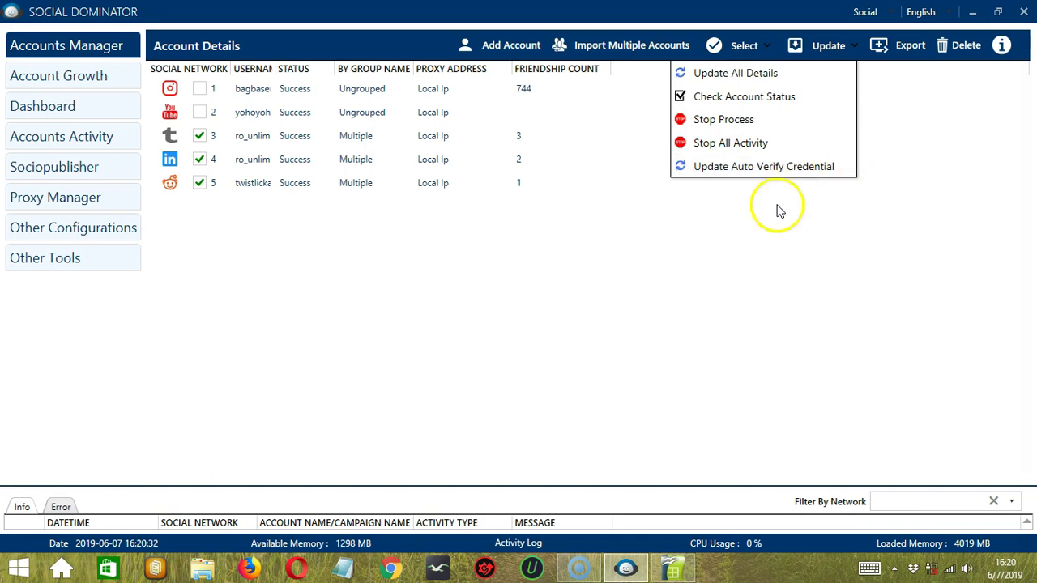
Step: Export the checked accounts to a Social_Accounts CSV in the Desktop folder and acknowledge success
{"action": "left_click", "coordinate": [895, 57]}
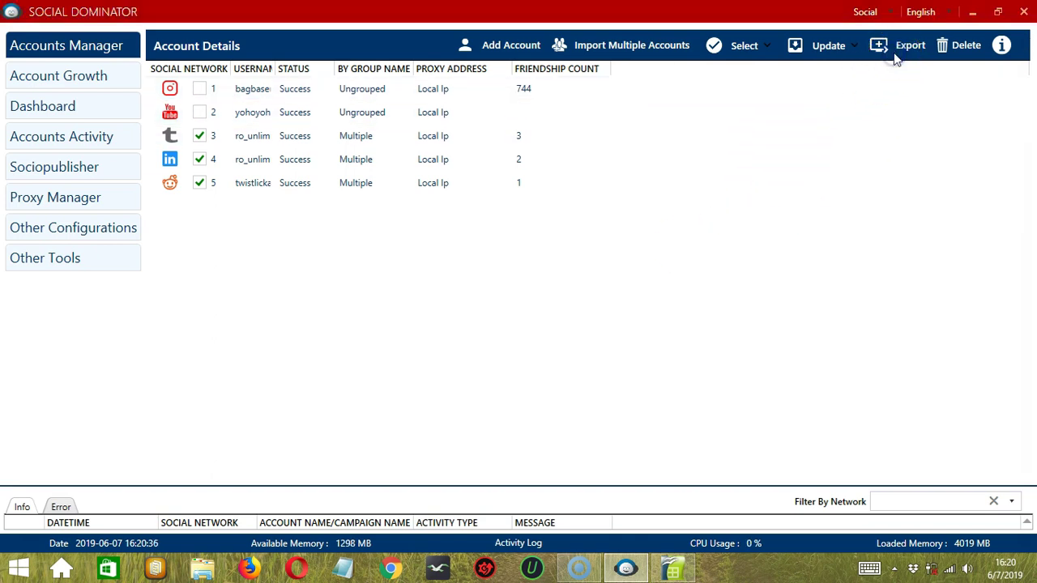
{"action": "left_click", "coordinate": [70, 204]}
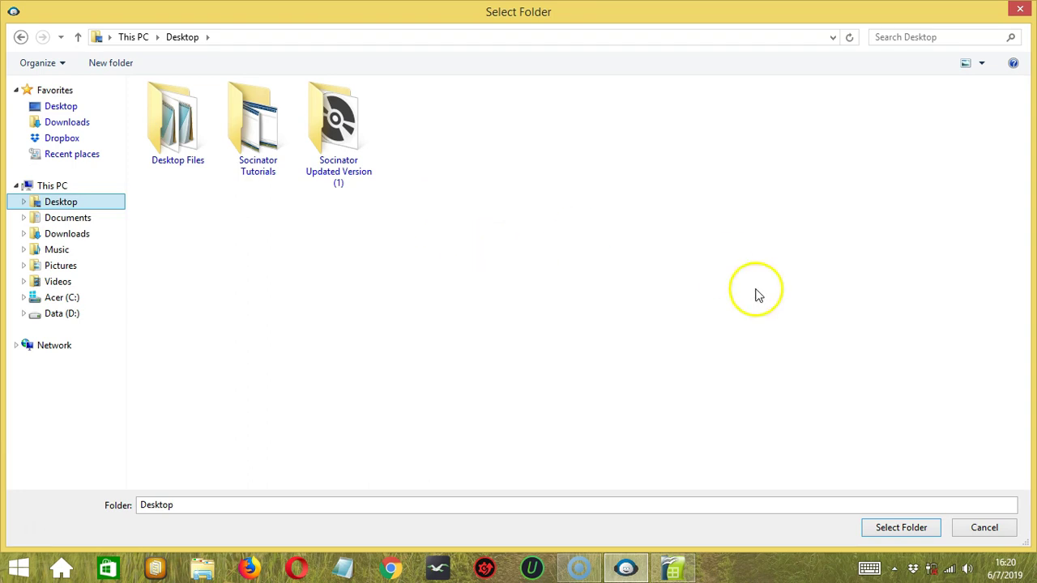
{"action": "left_click", "coordinate": [893, 529]}
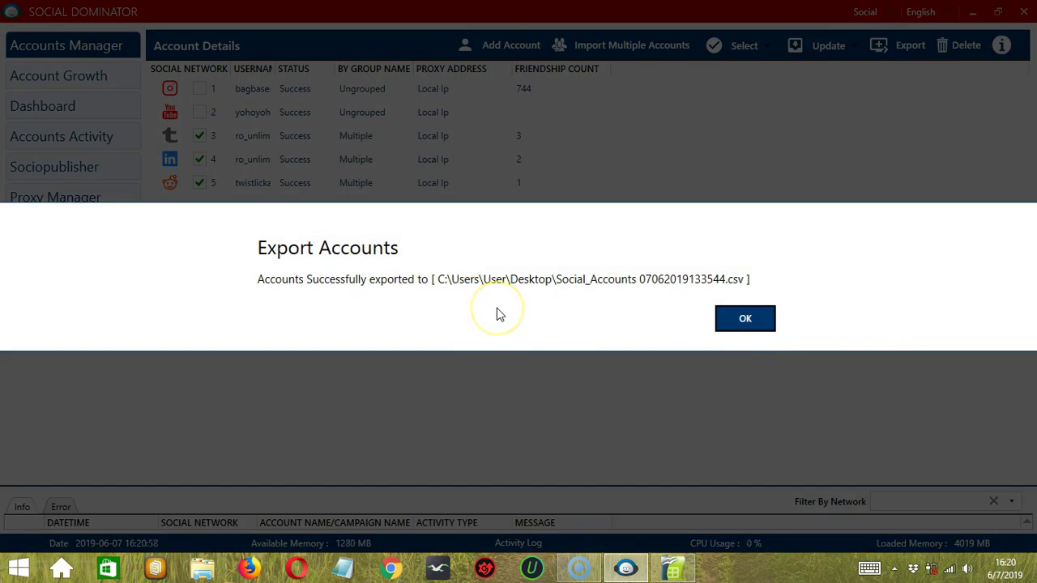
{"action": "left_click", "coordinate": [729, 327]}
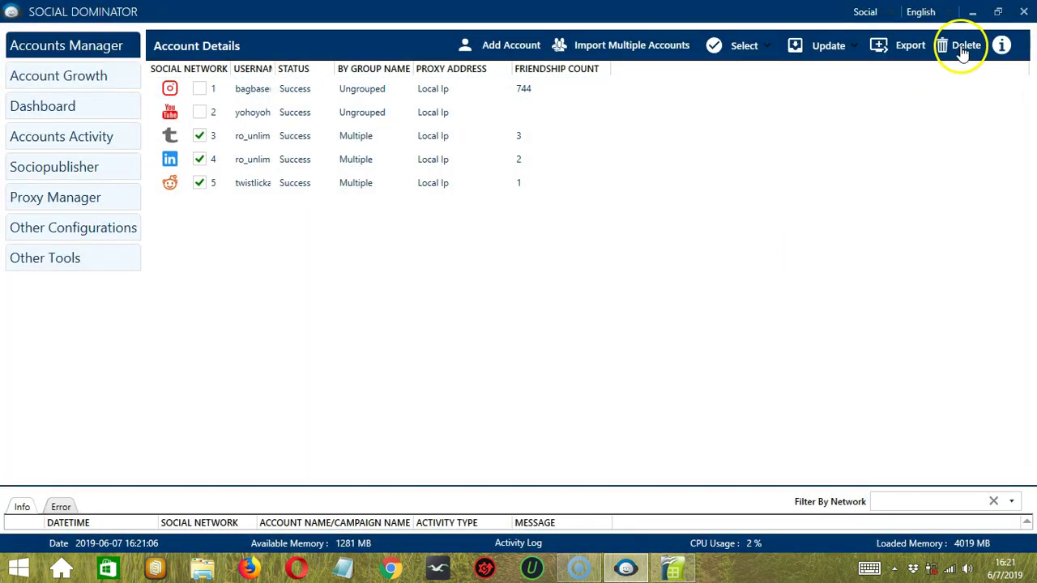
Step: Delete the three checked Multiple-group accounts, confirming with Delete Anyways
{"action": "left_click", "coordinate": [963, 47]}
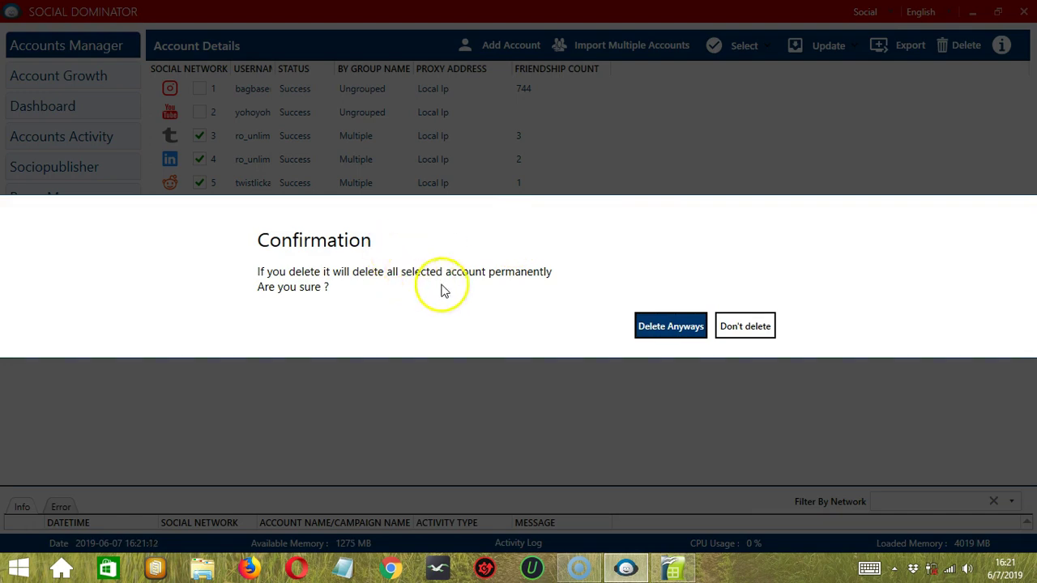
{"action": "left_click", "coordinate": [659, 325]}
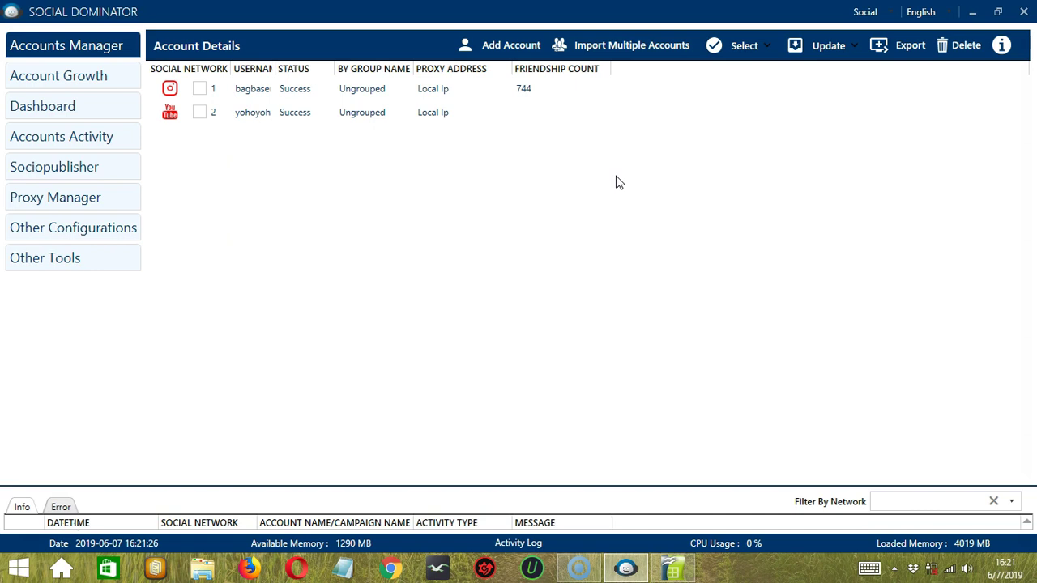
Step: Import the LinkedIn account from import single.txt, then view and close the module description
{"action": "left_click", "coordinate": [640, 52]}
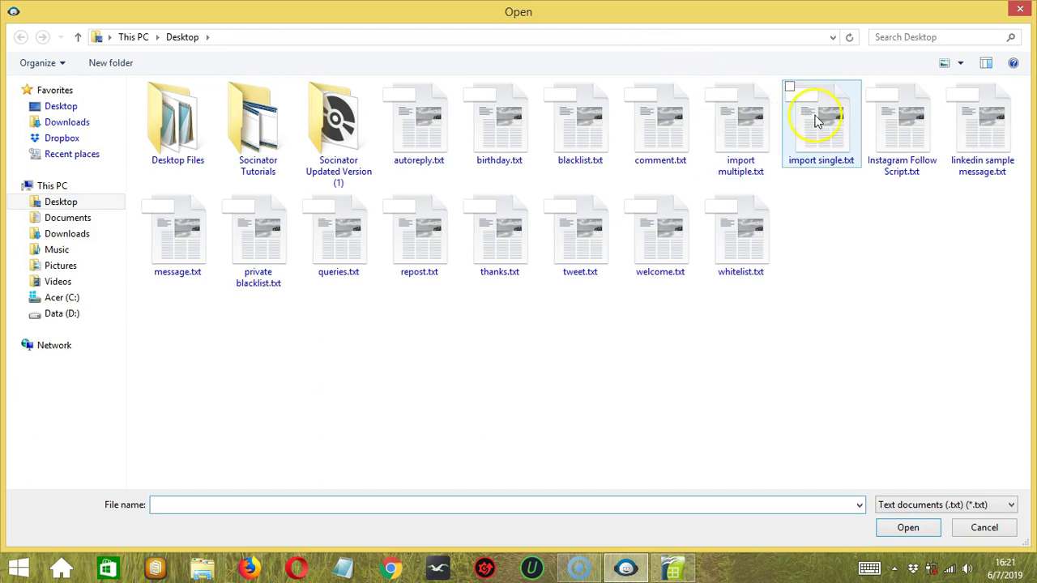
{"action": "left_click", "coordinate": [816, 112]}
{"action": "left_click", "coordinate": [894, 536]}
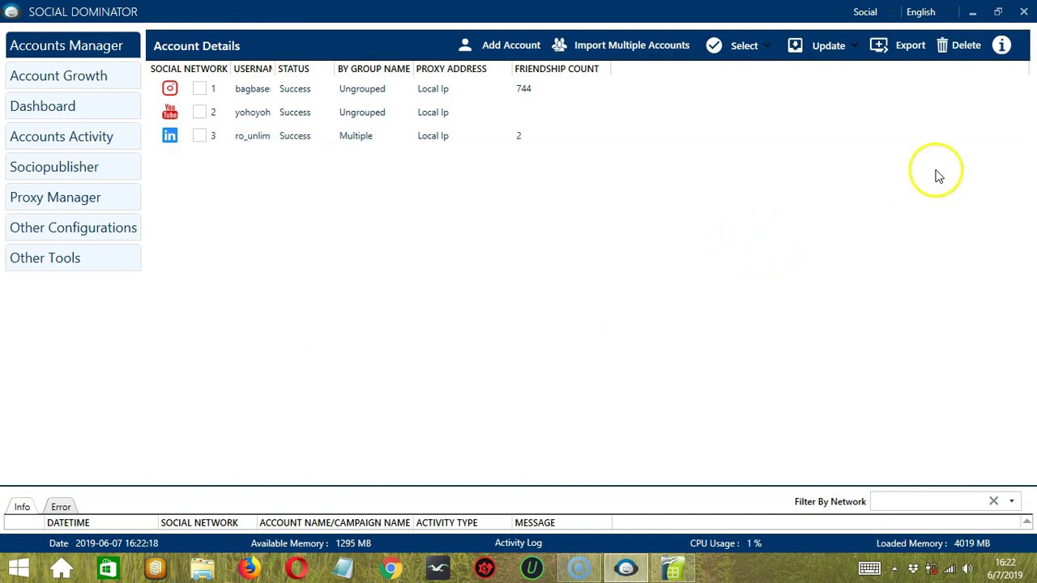
{"action": "left_click", "coordinate": [1003, 47]}
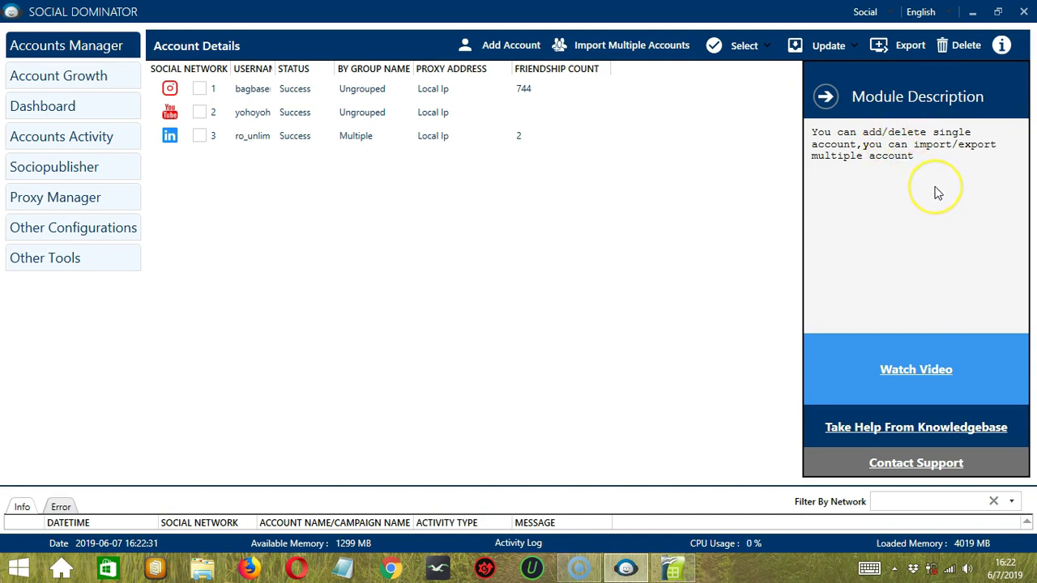
{"action": "left_click", "coordinate": [826, 97]}
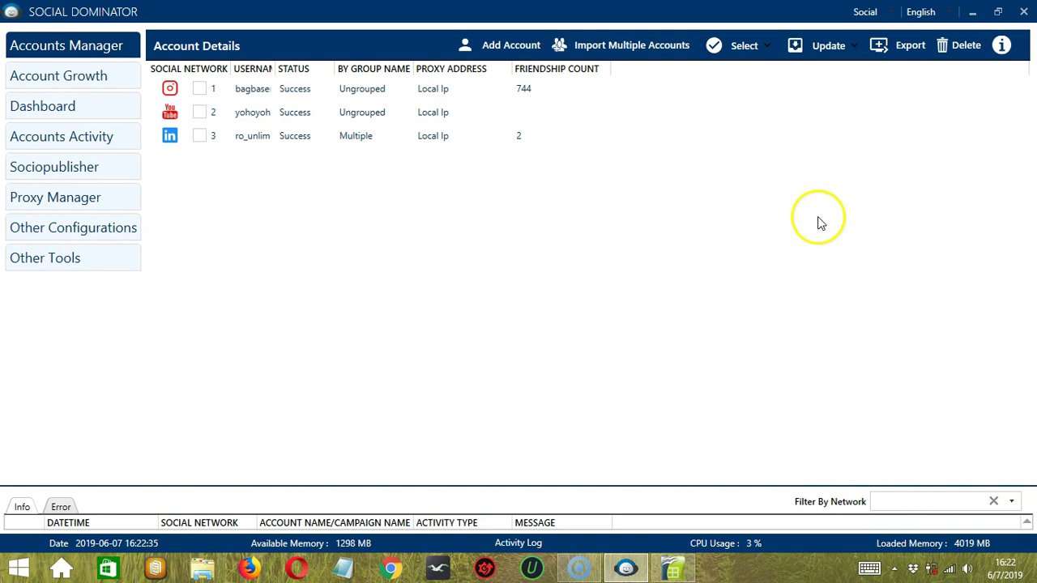